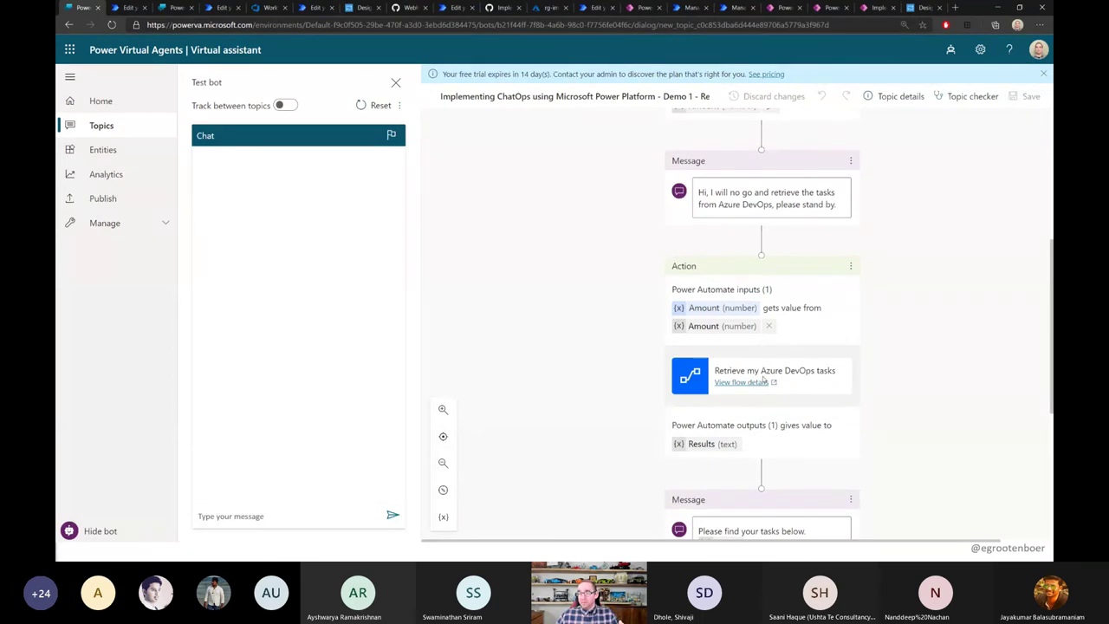
- Open the Retrieve my Azure DevOps tasks flow for editing from the topic's action and show its Power Virtual Agents trigger inputs
left_click(743, 382)
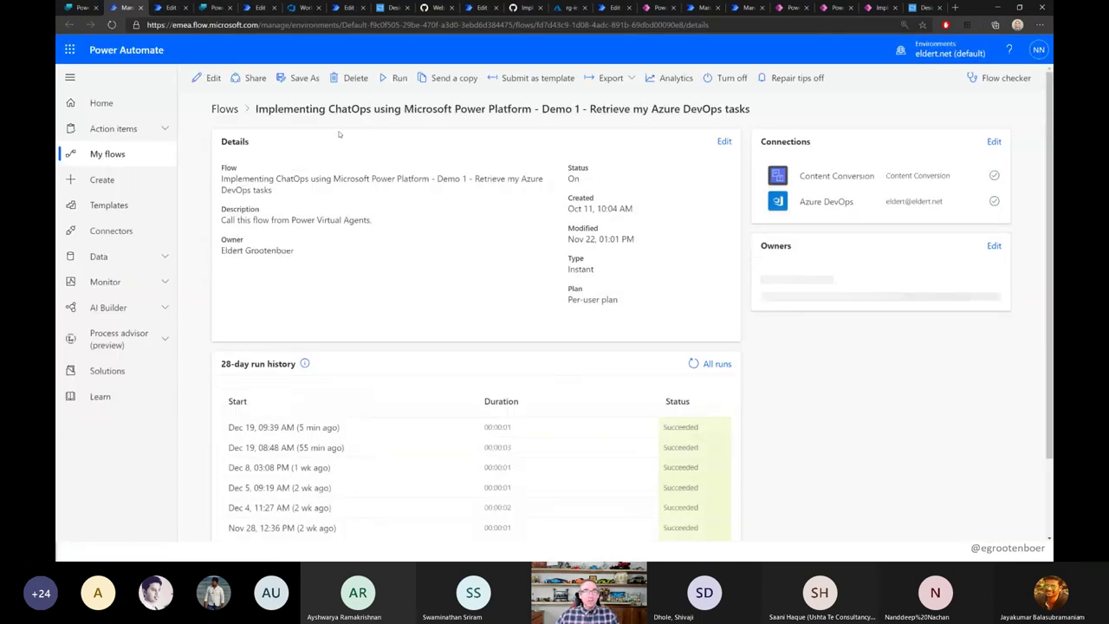
left_click(207, 77)
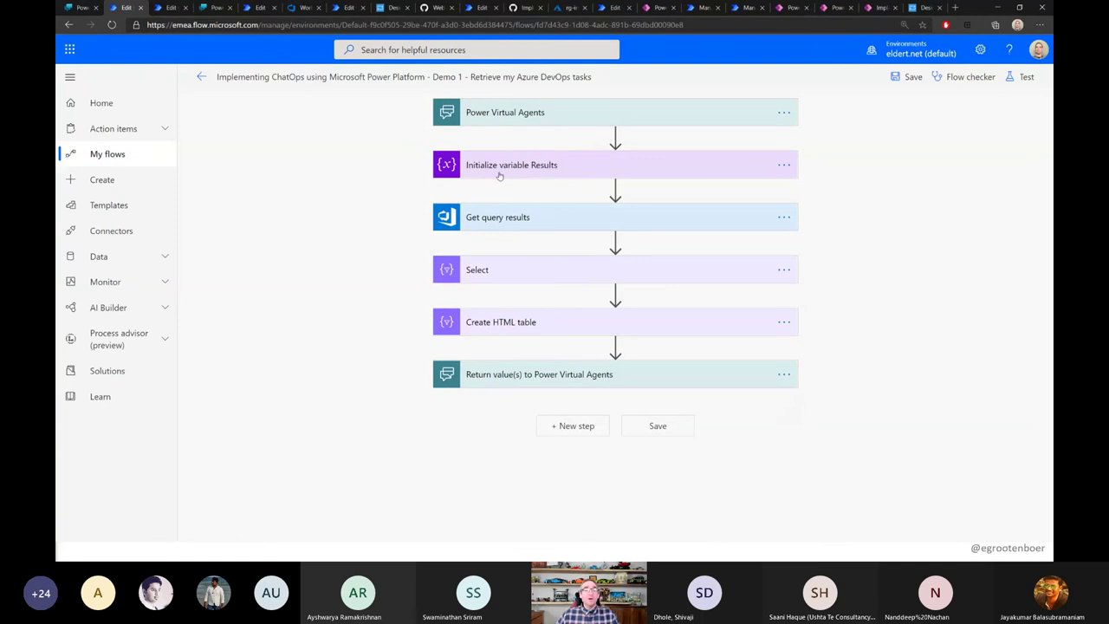
left_click(549, 114)
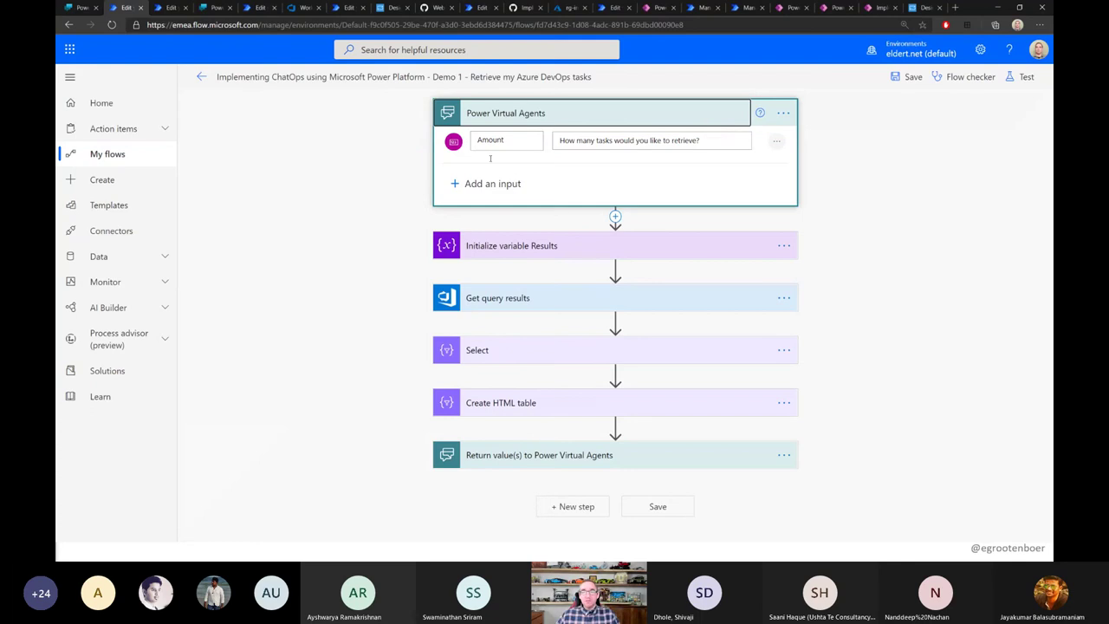
- Examine the Get query results action, including its advanced options, with the Power Virtual Agents trigger collapsed
left_click(544, 297)
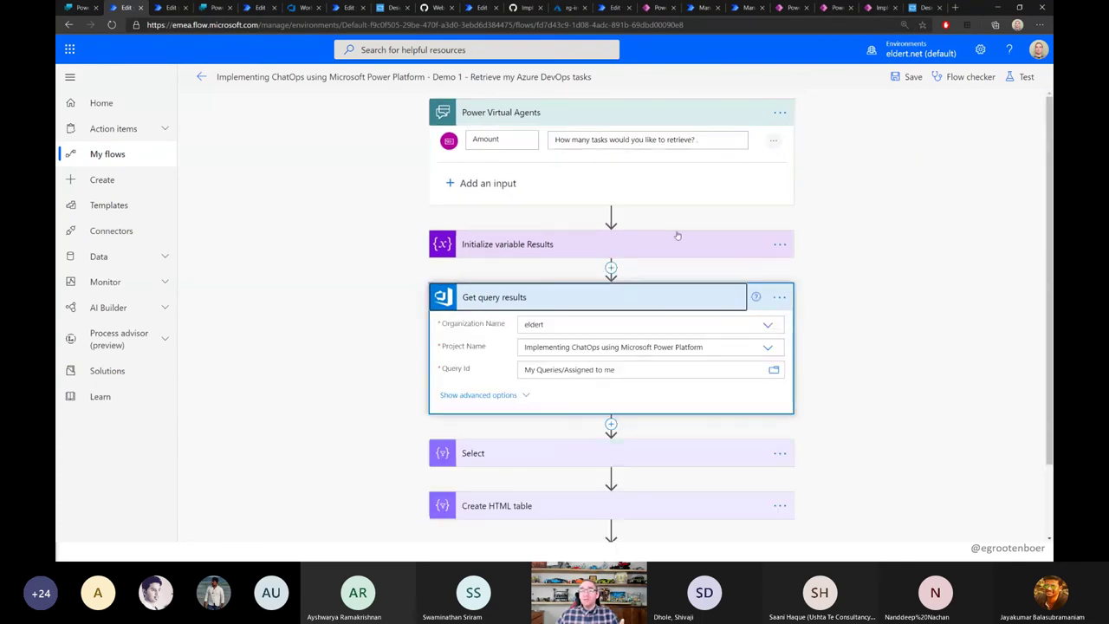
left_click(755, 297)
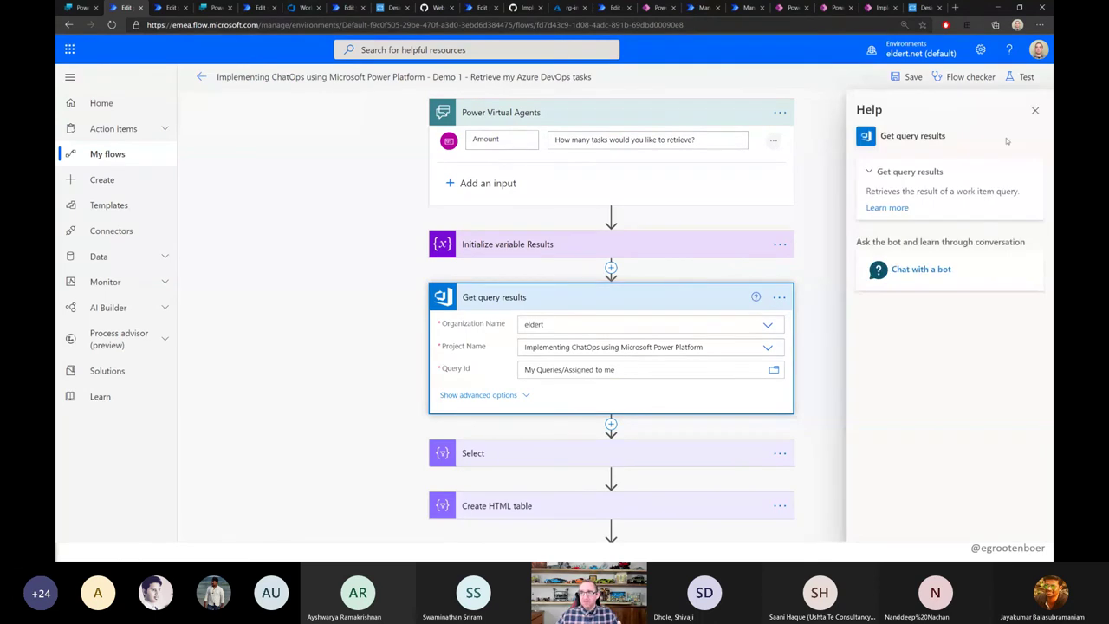
left_click(1034, 110)
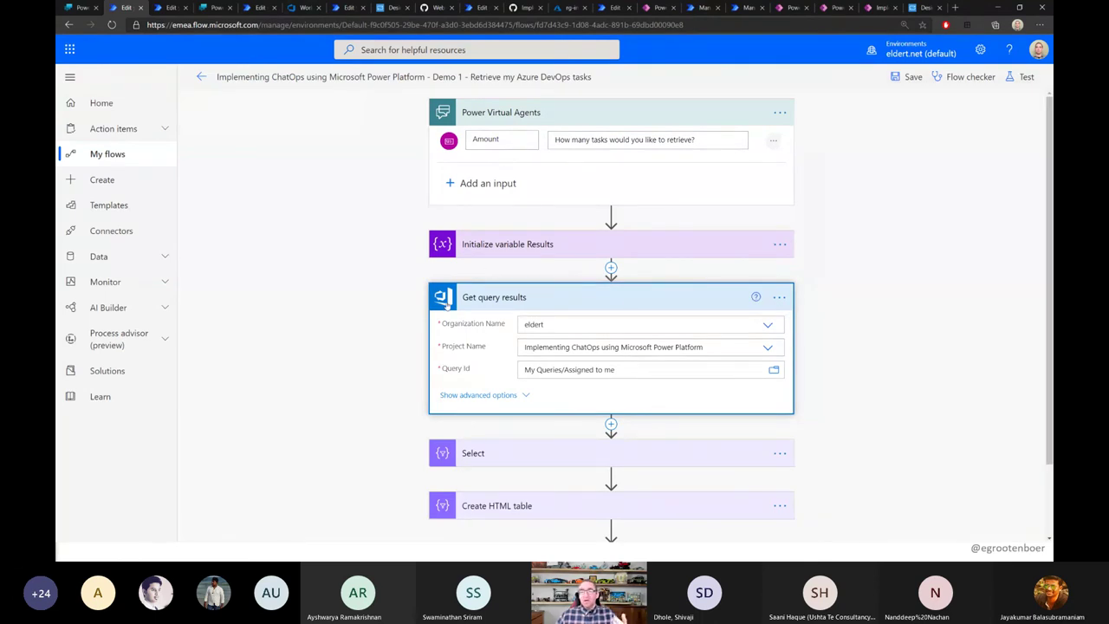
left_click(576, 111)
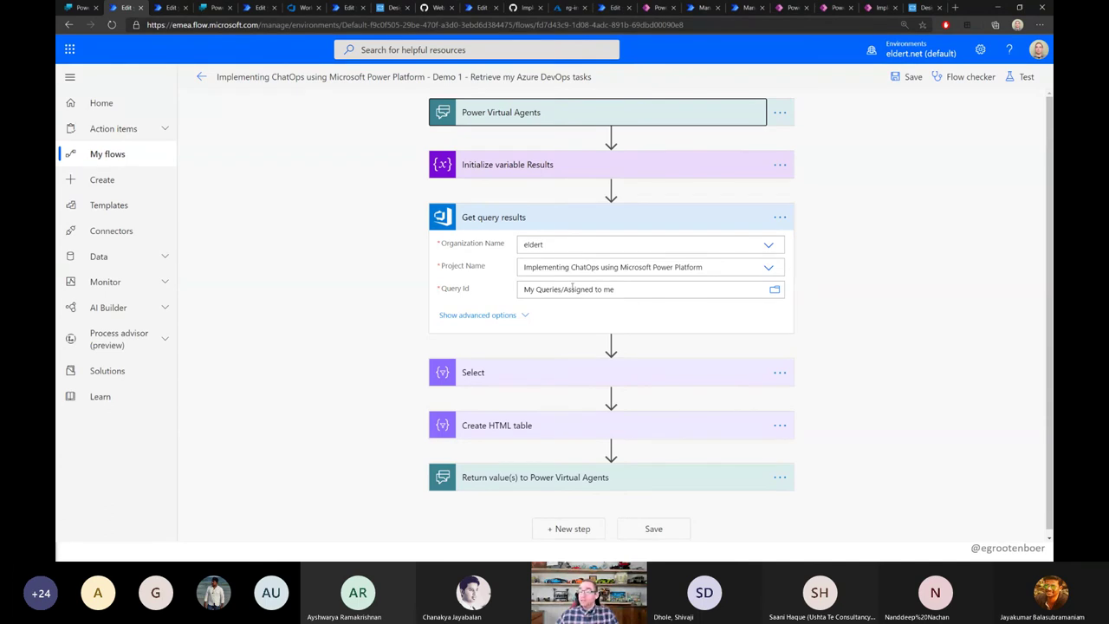
left_click(523, 315)
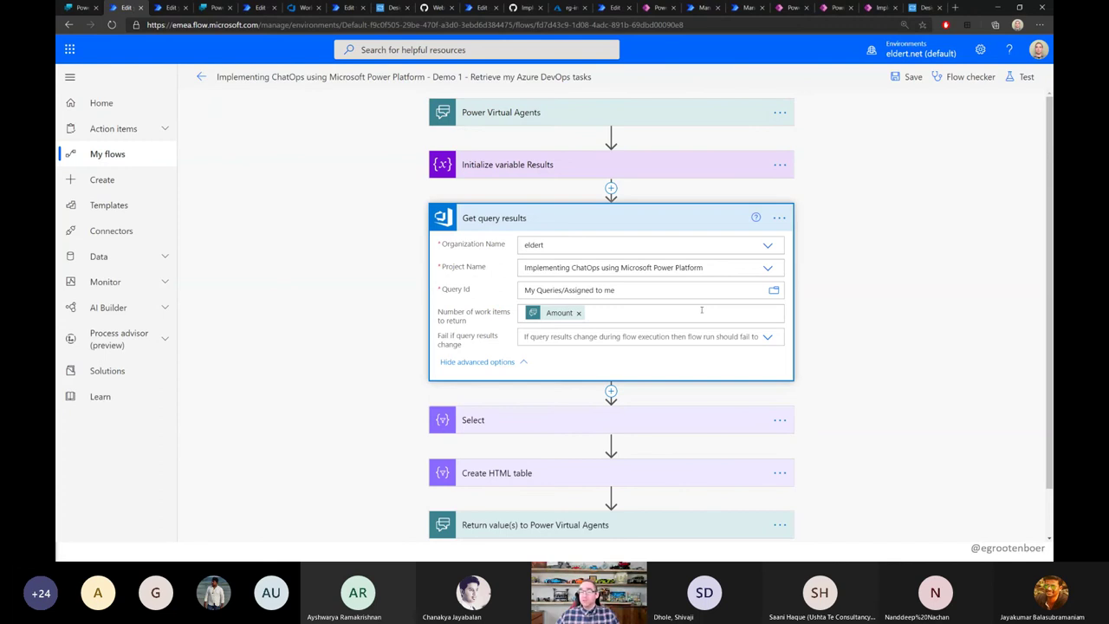
scroll(606, 364, "down", 1)
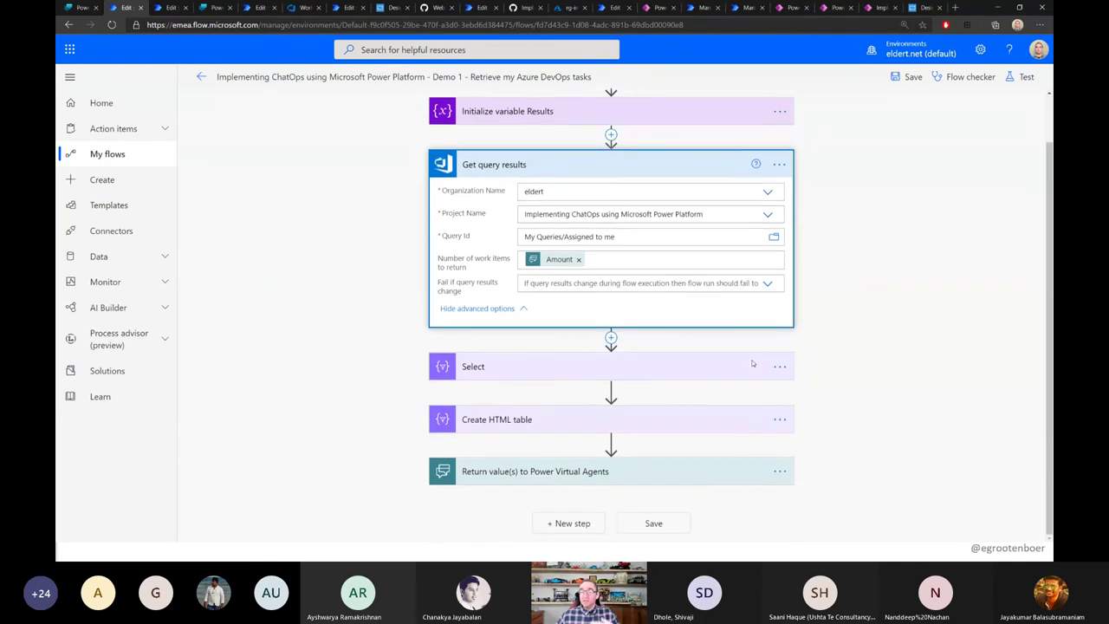
- Expand the Select and Create HTML table actions to review the field mapping and the table's source
left_click(519, 368)
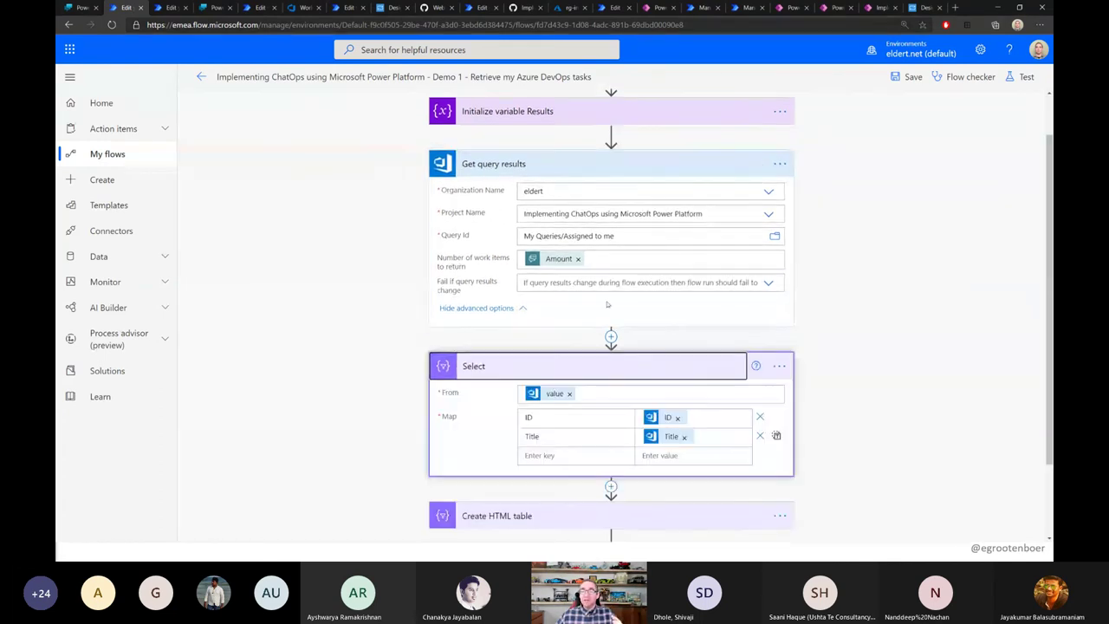
scroll(641, 346, "down", 2)
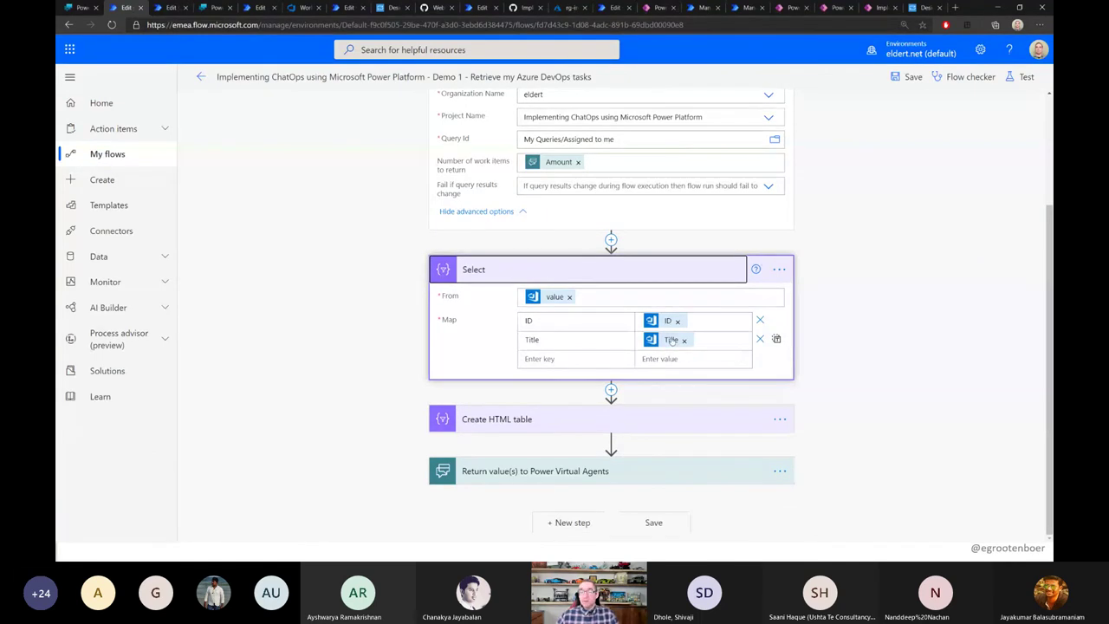
left_click(563, 419)
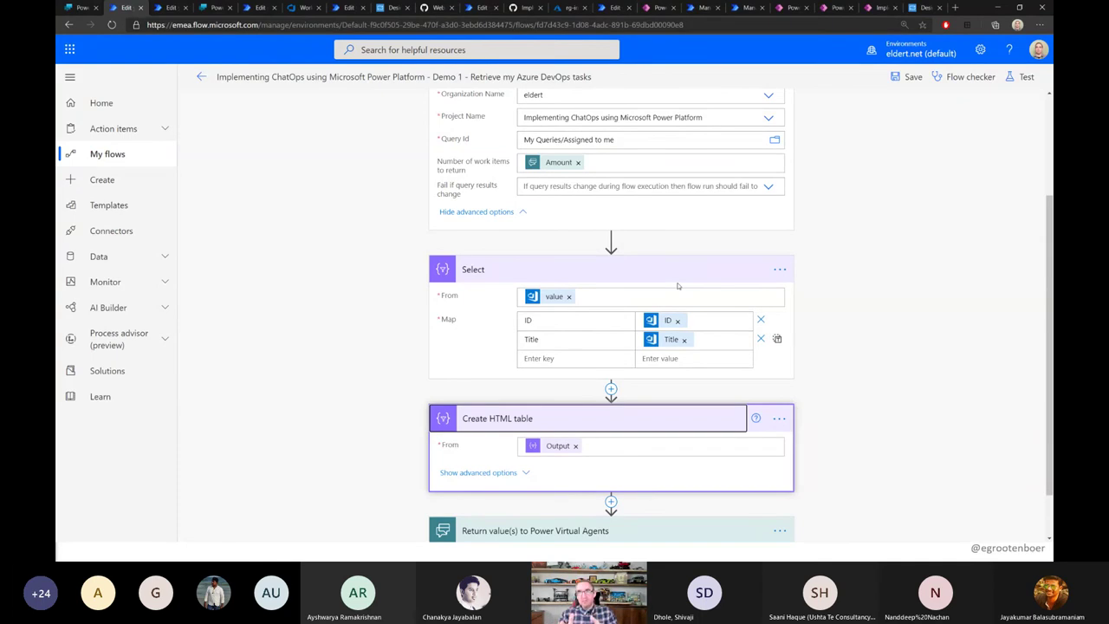
scroll(678, 286, "down", 2)
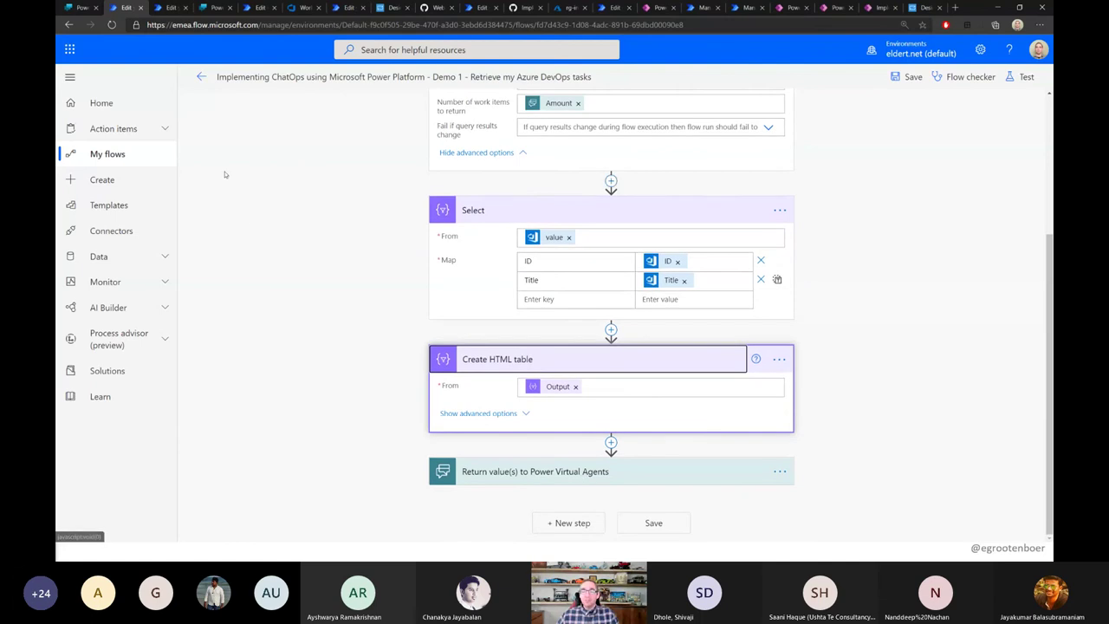
- Return to the task retrieval topic in Power Virtual Agents and review its action outputs and closing message
left_click(80, 7)
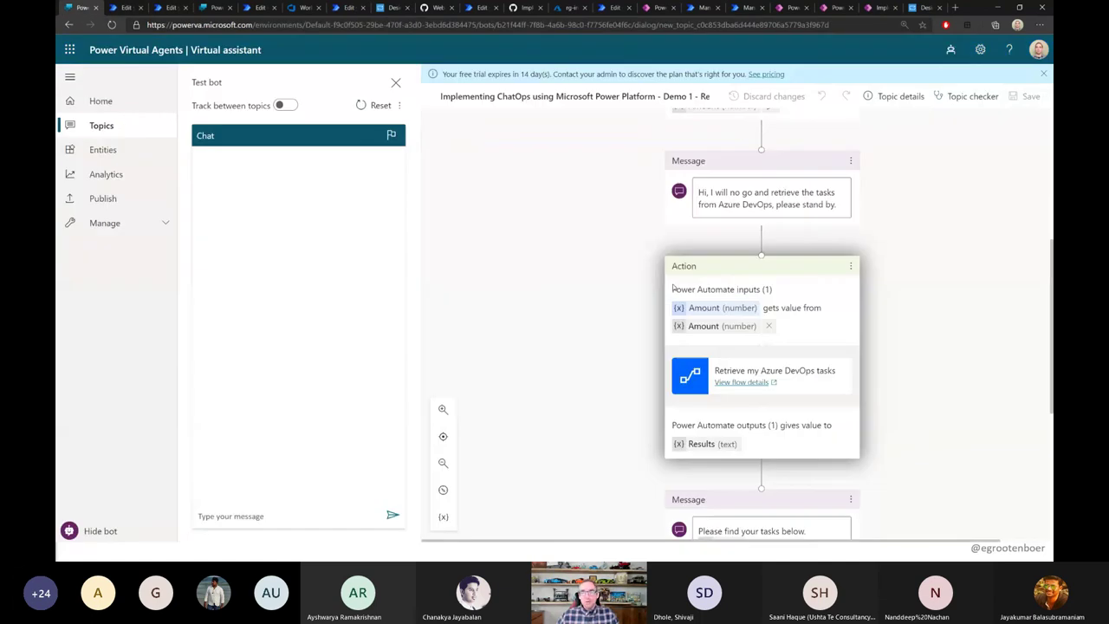
scroll(755, 315, "down", 3)
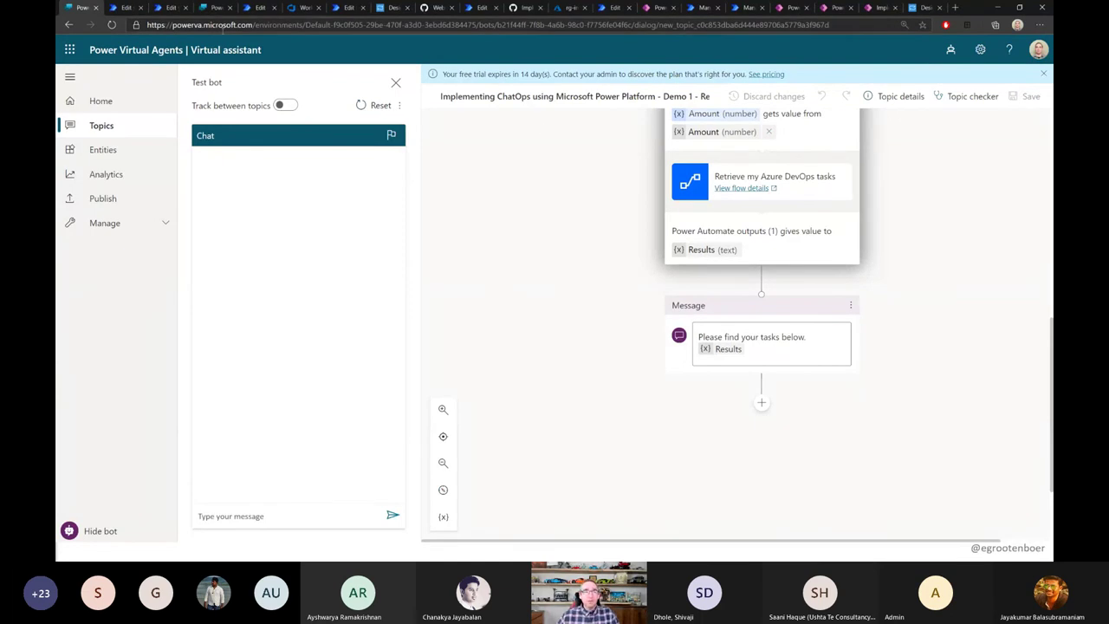
- Open the Create Azure DevOps work item topic from the bot's topic list and show it in the authoring canvas
left_click(216, 8)
left_click(141, 7)
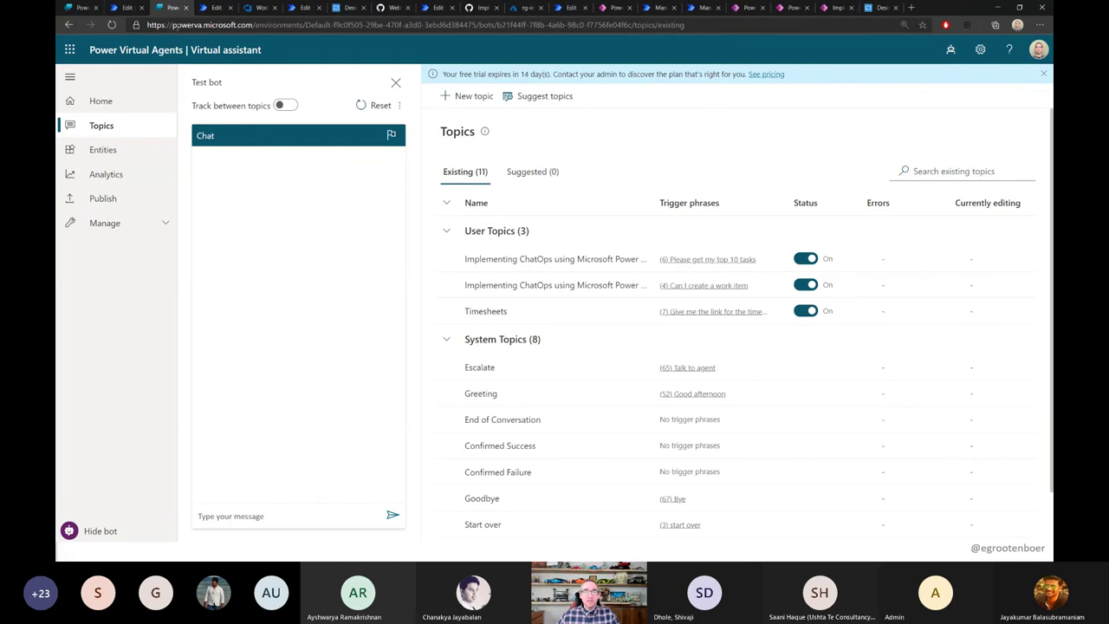
left_click(98, 125)
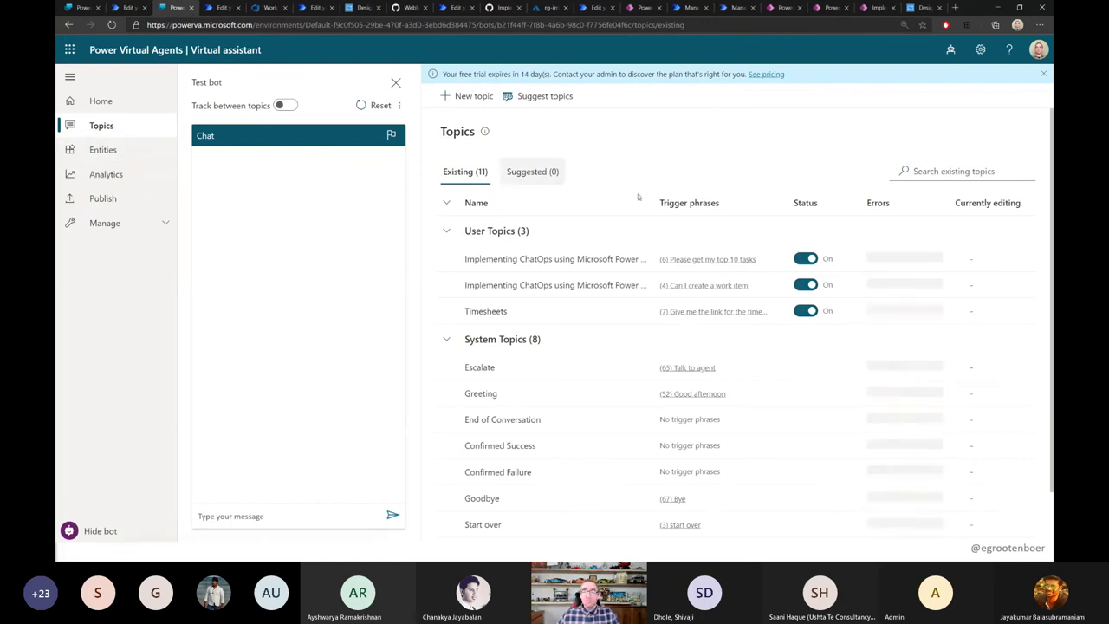
left_click(579, 287)
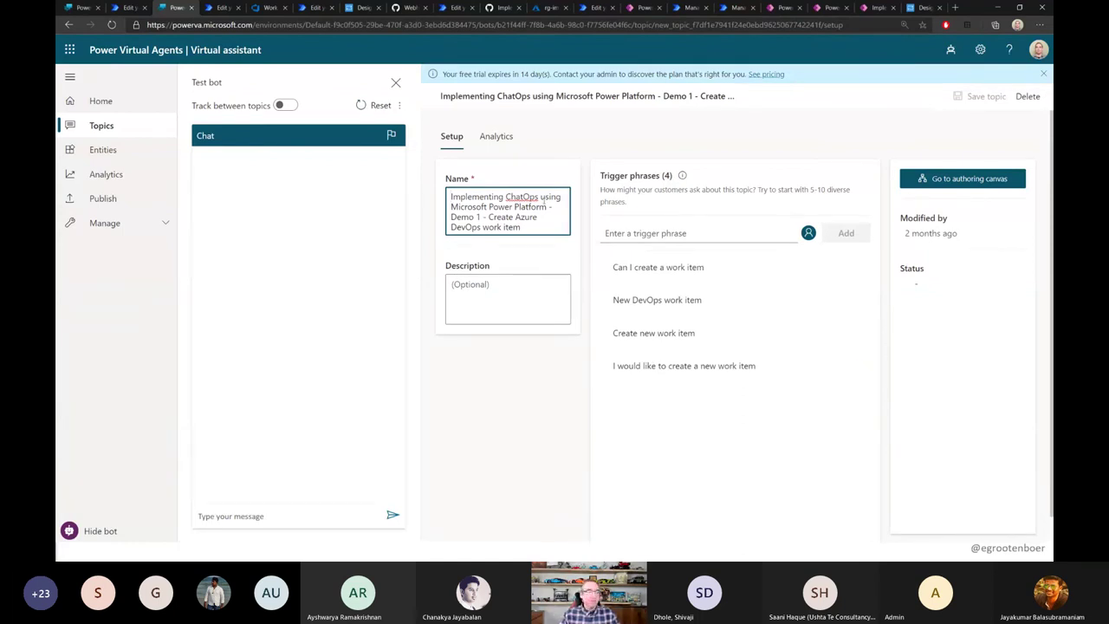
left_click(912, 180)
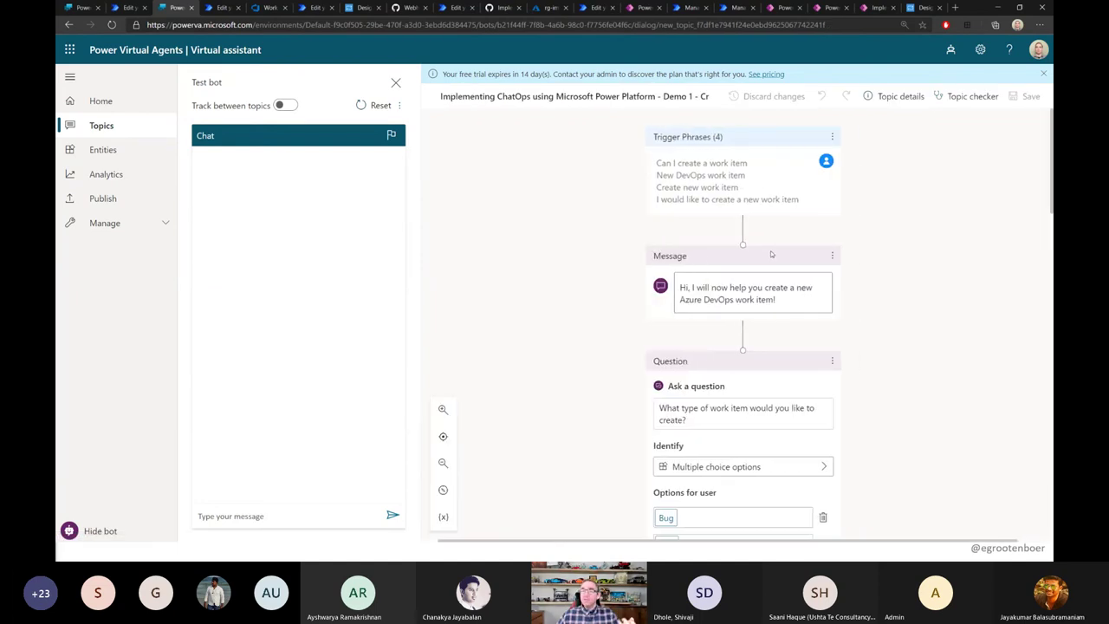
- Review the topic's conversation from the work item type, title and description questions through to the Power Automate action
scroll(749, 247, "down", 2)
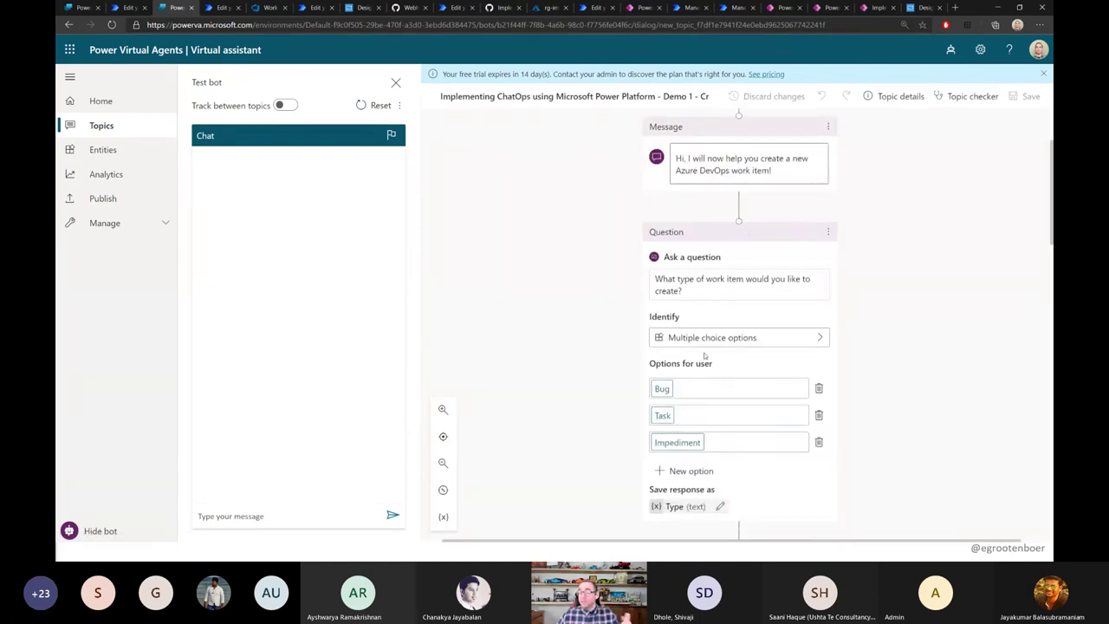
left_click_drag(704, 355, 708, 229)
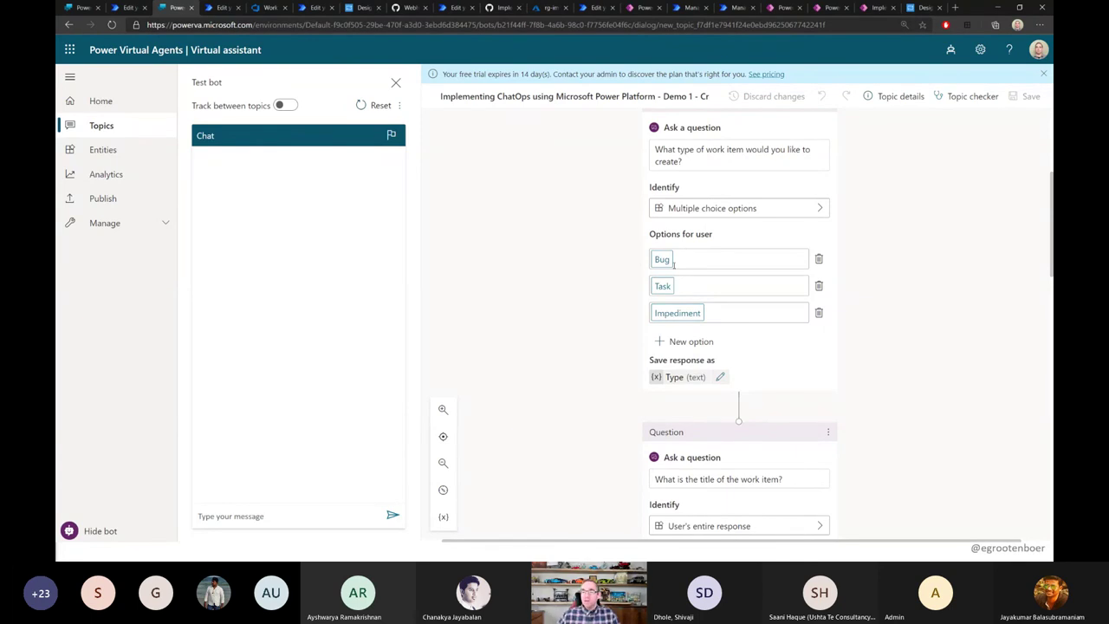
scroll(663, 275, "down", 4)
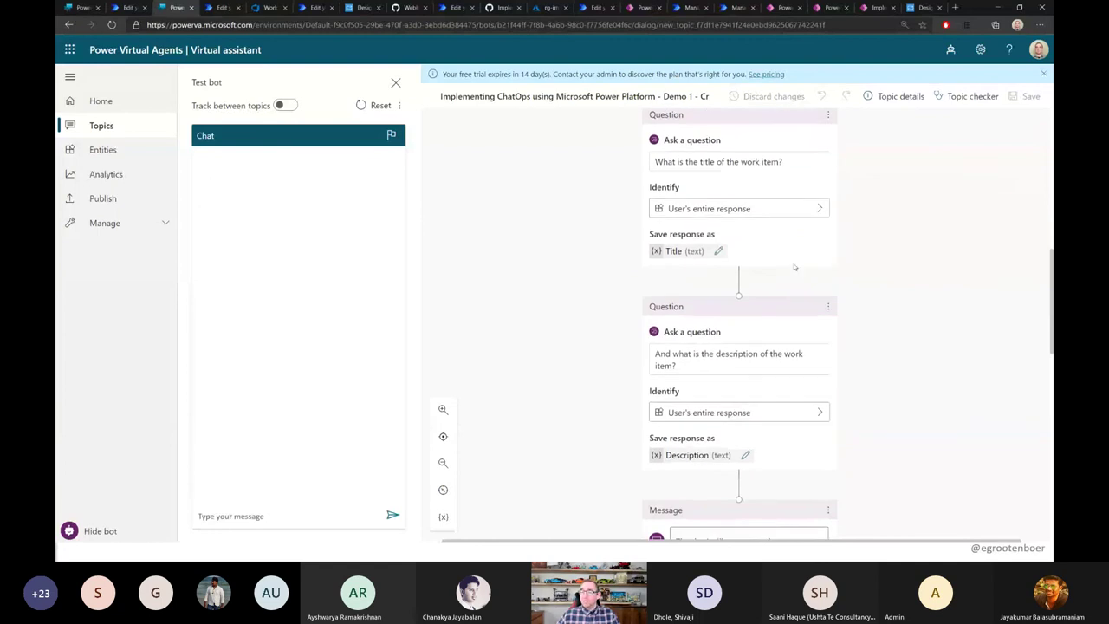
scroll(789, 237, "down", 1)
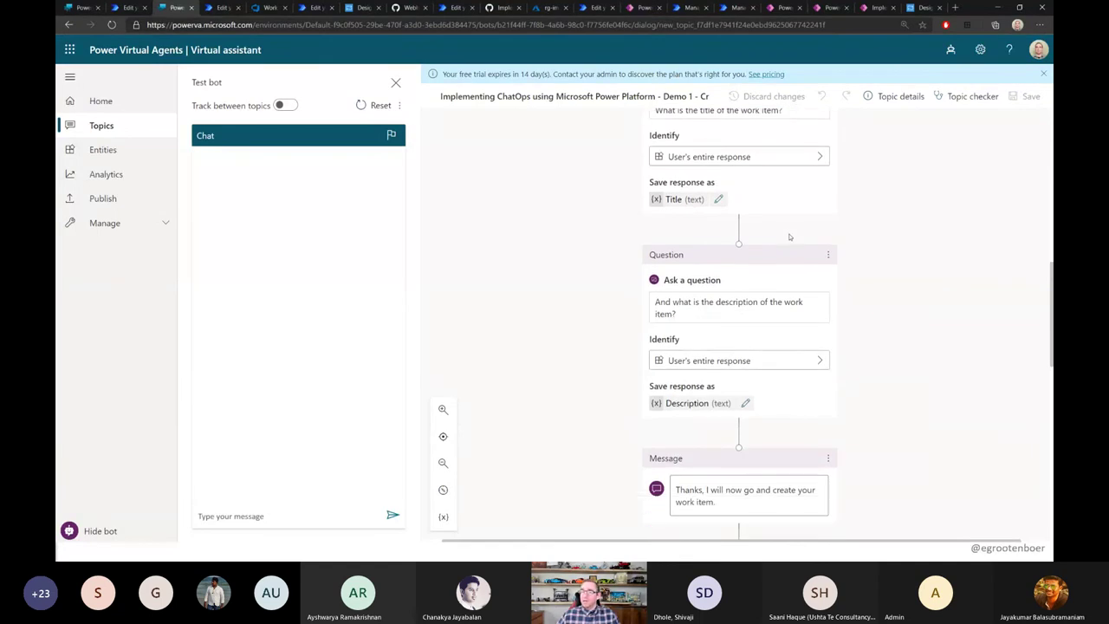
scroll(739, 289, "down", 4)
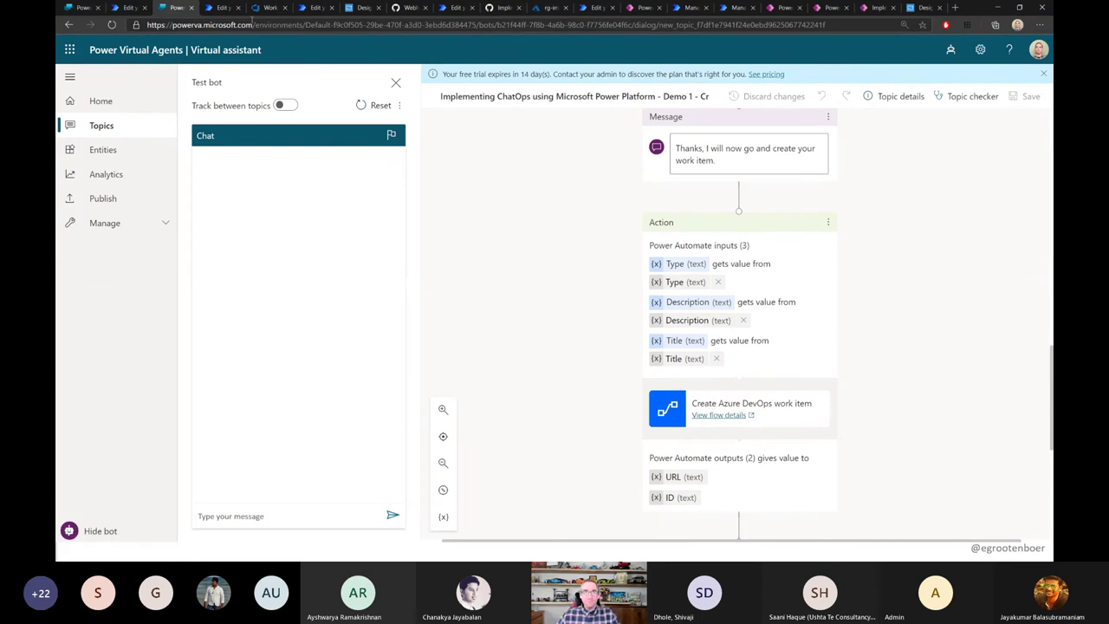
- Switch to the Create Azure DevOps work item flow in Power Automate and inspect its trigger inputs and Create a work item action
left_click(221, 9)
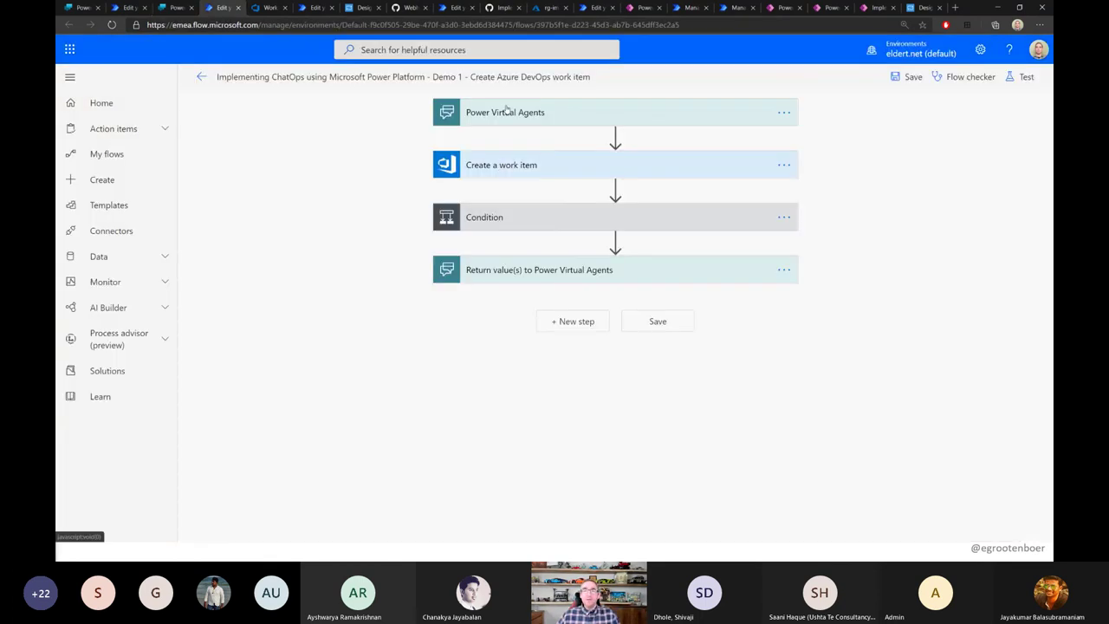
left_click(609, 112)
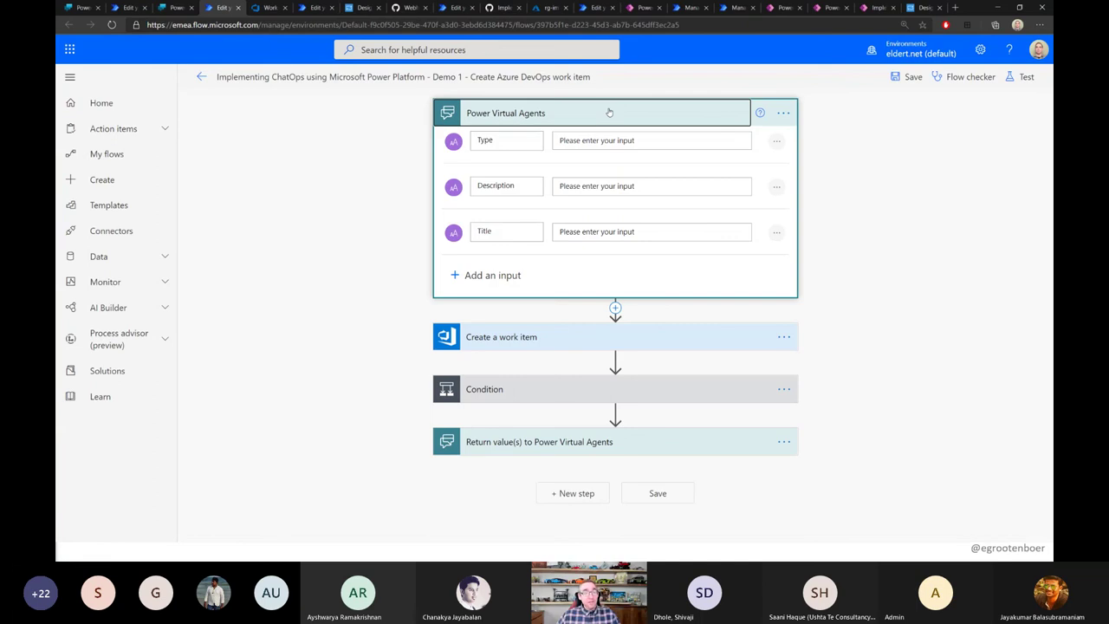
left_click(522, 115)
left_click(551, 167)
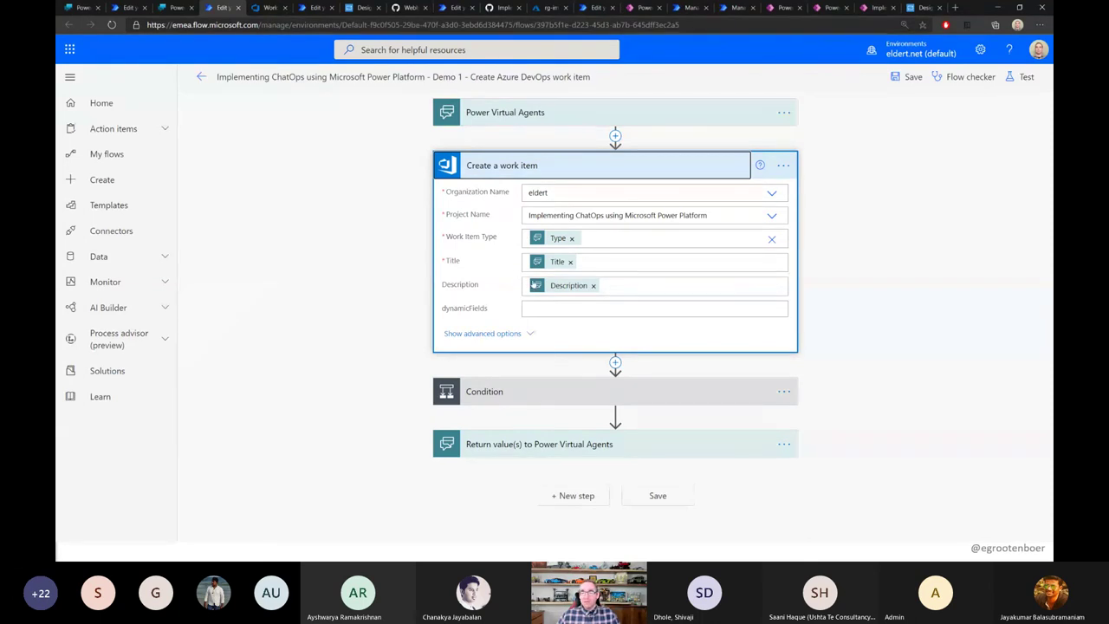
- Expand the Condition and examine its comparison on the work item type and the actions in both branches
left_click(579, 391)
scroll(658, 288, "down", 2)
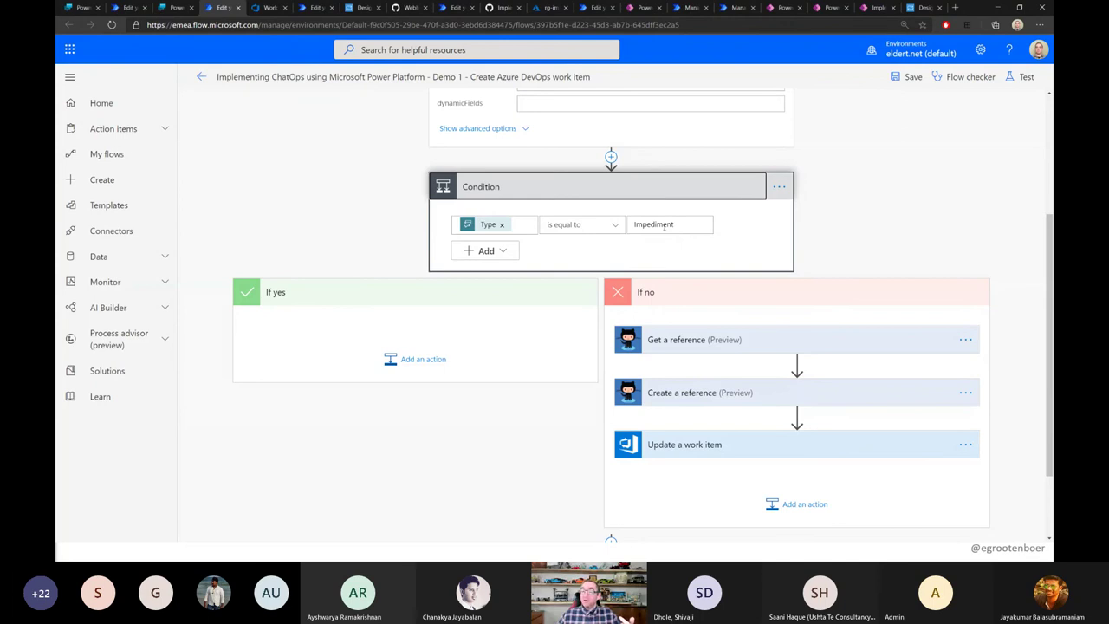
scroll(825, 190, "down", 1)
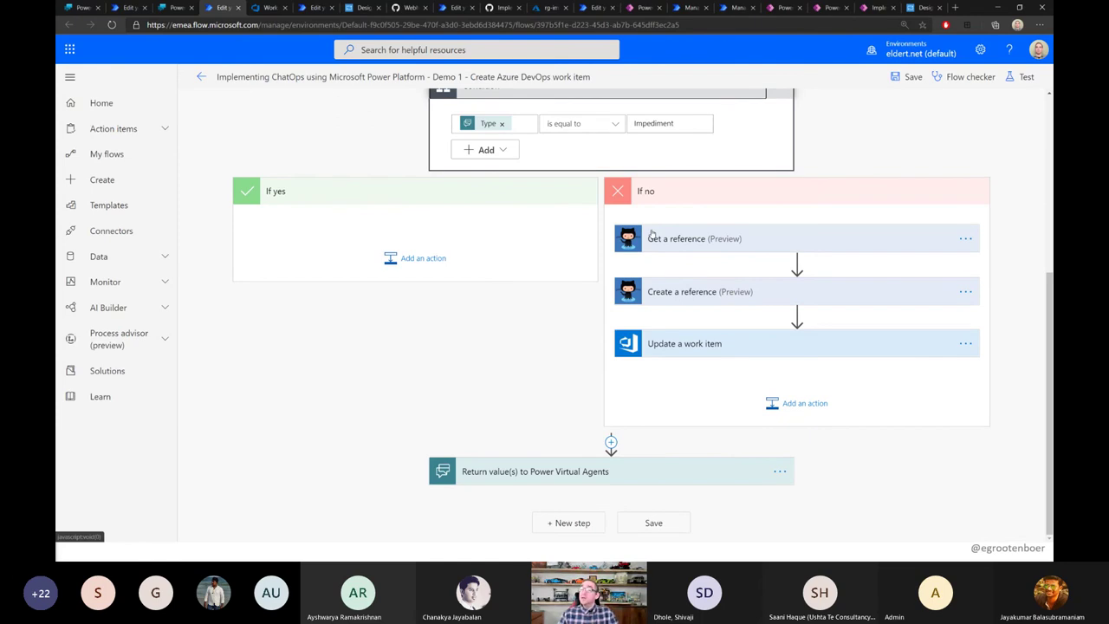
- Inspect the settings of the GitHub Get a reference and Create a reference actions in the If no branch
left_click(697, 241)
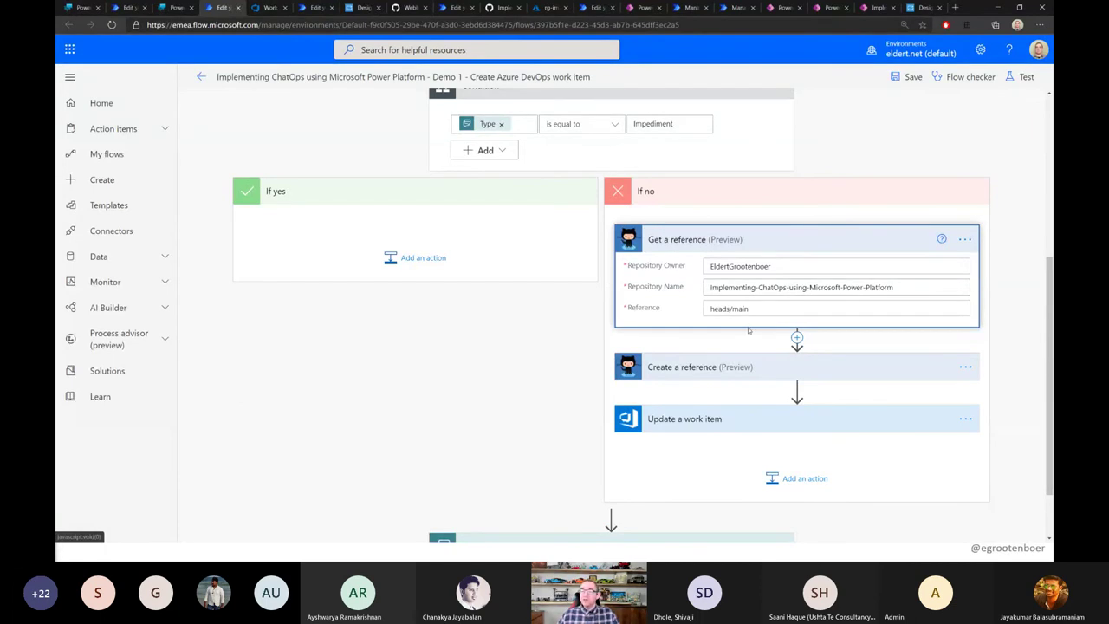
scroll(748, 330, "down", 1)
left_click(724, 295)
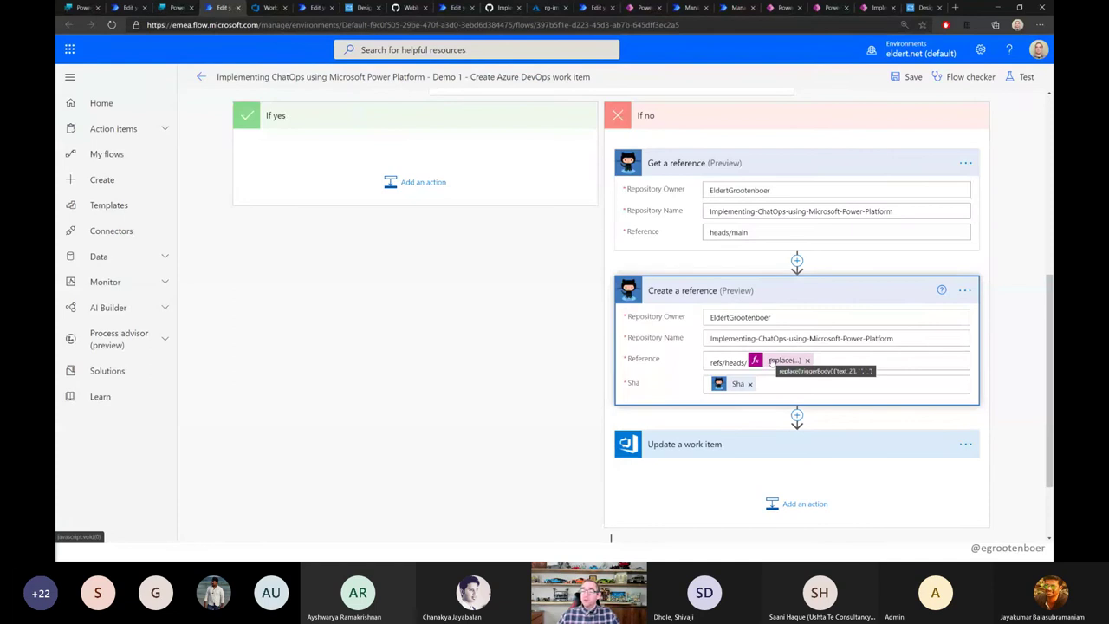
scroll(708, 304, "down", 1)
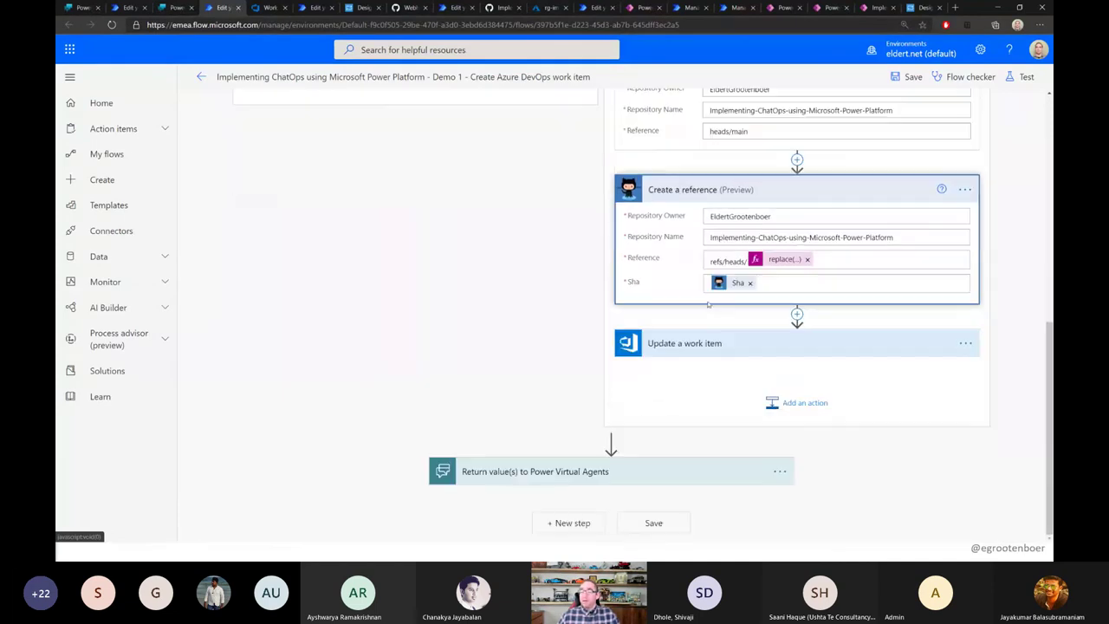
- Expand the Update a work item action and examine the branch link markup in its Description field
left_click(709, 346)
scroll(690, 305, "down", 1)
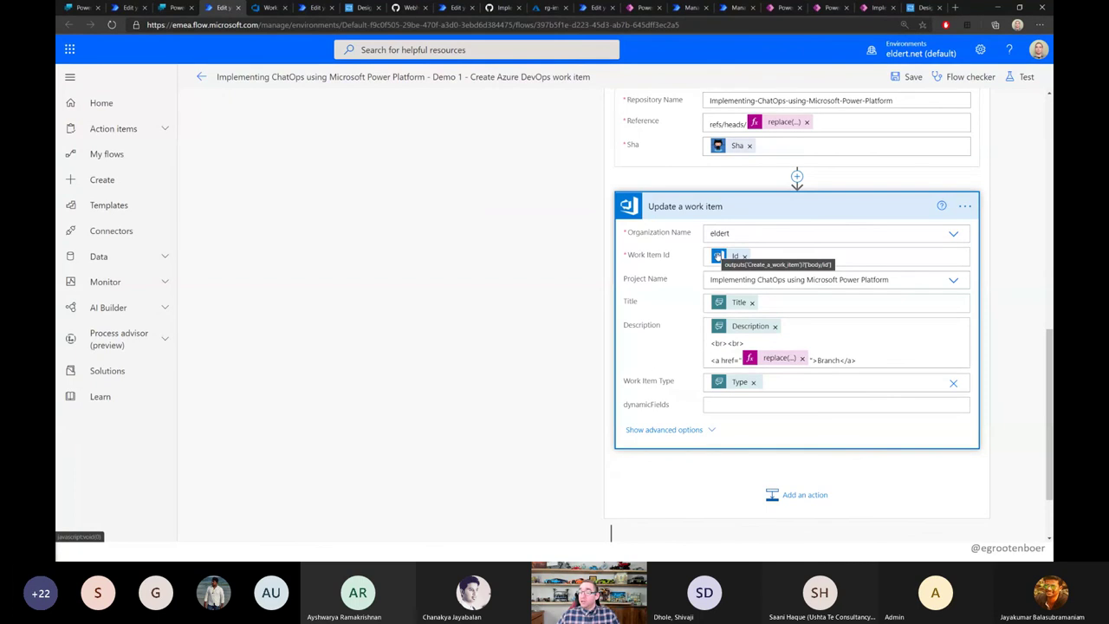
left_click(865, 363)
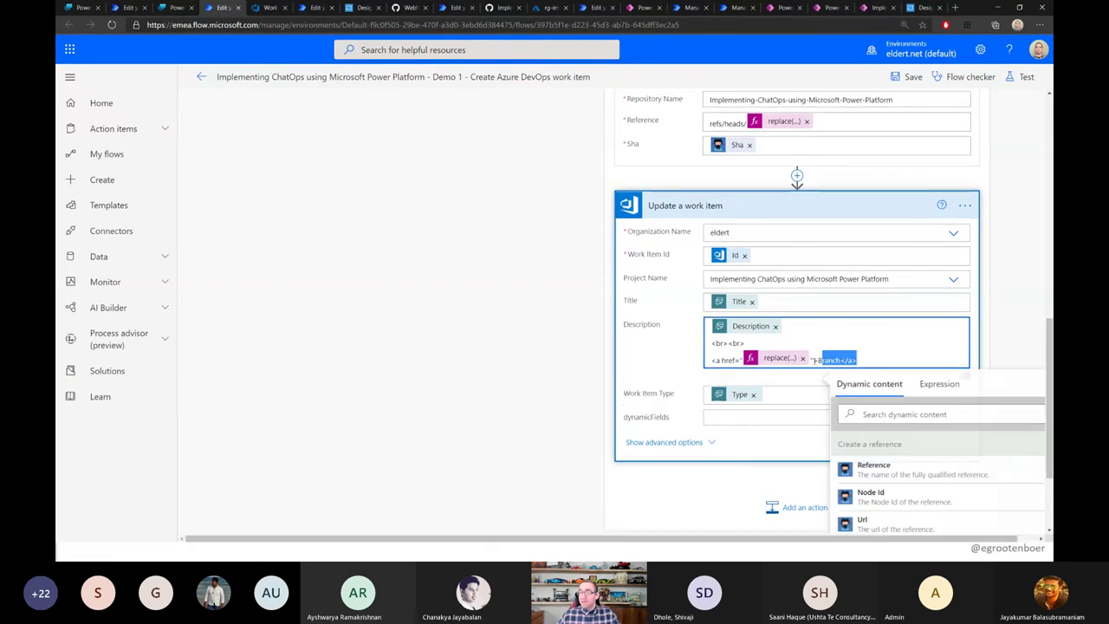
left_click_drag(859, 360, 710, 339)
left_click(827, 333)
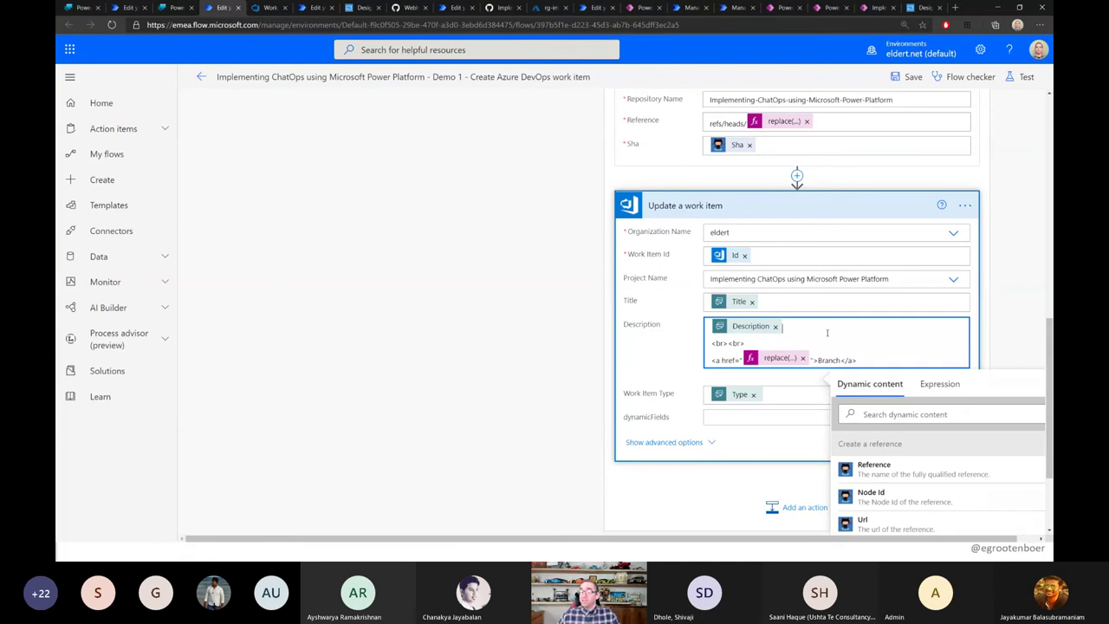
- Switch to the Azure DevOps work items page and refresh the recently updated list
scroll(828, 333, "down", 3)
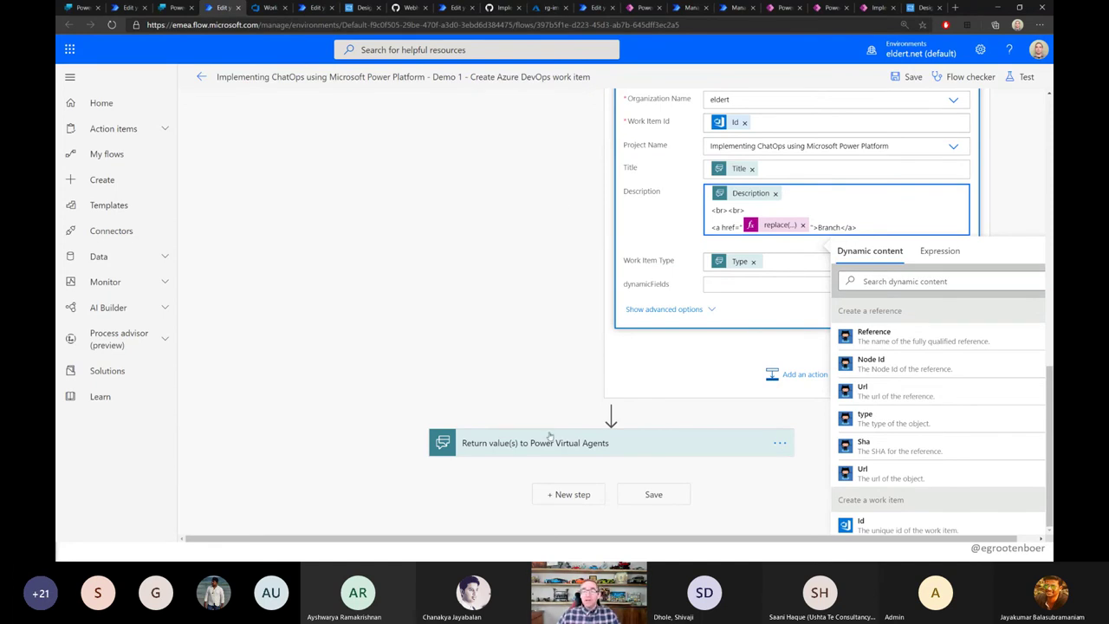
left_click(270, 8)
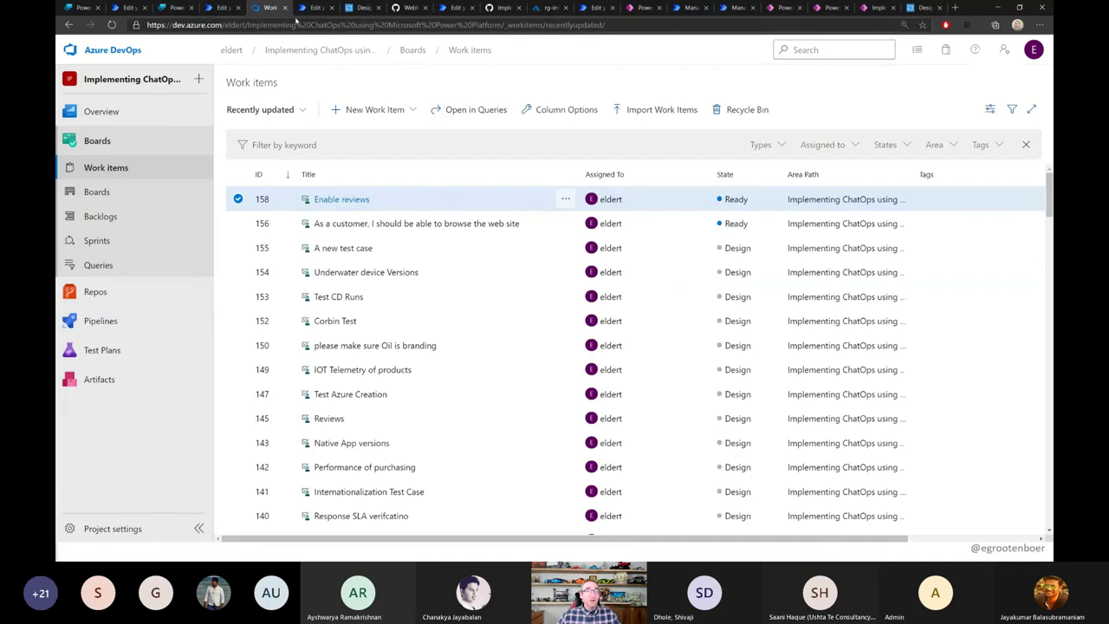
key("F5")
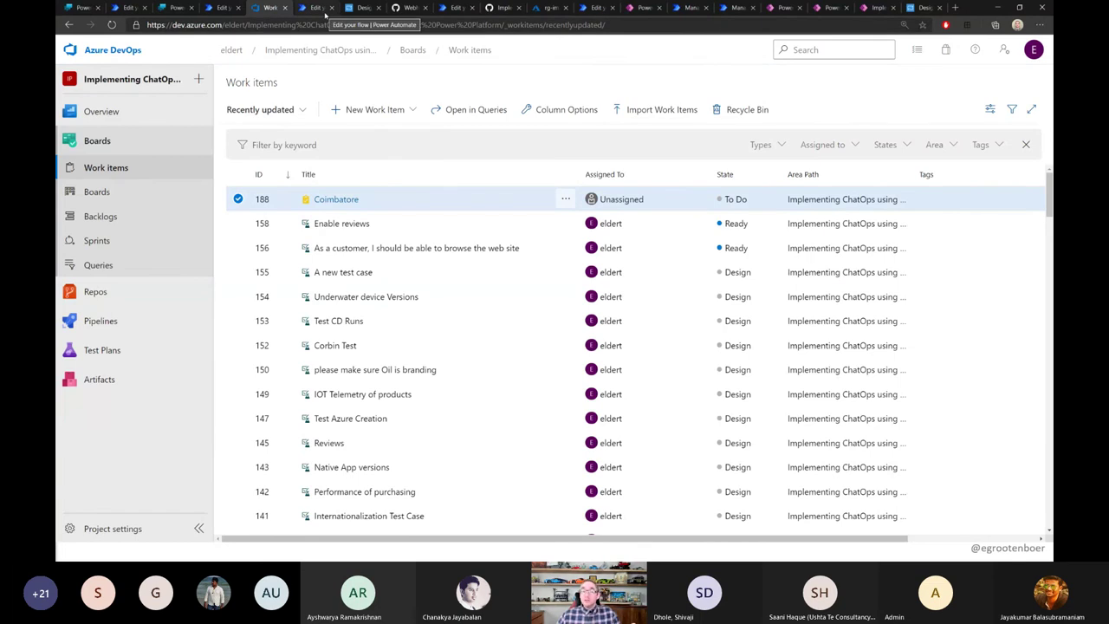
- View the webhooks configured in the GitHub repository's settings
left_click(404, 8)
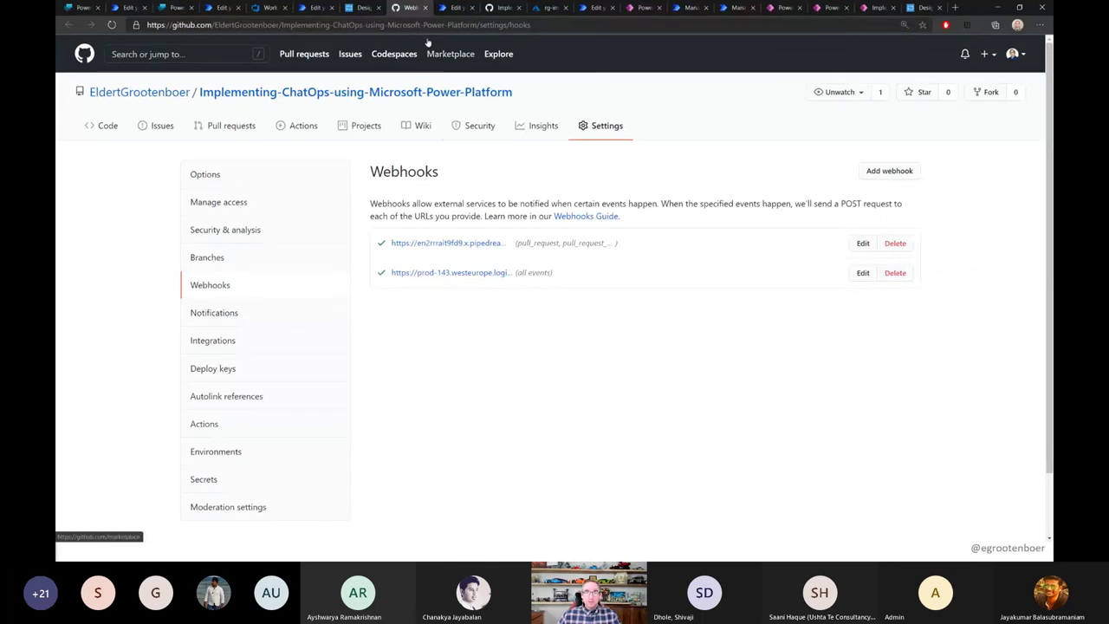
left_click(442, 8)
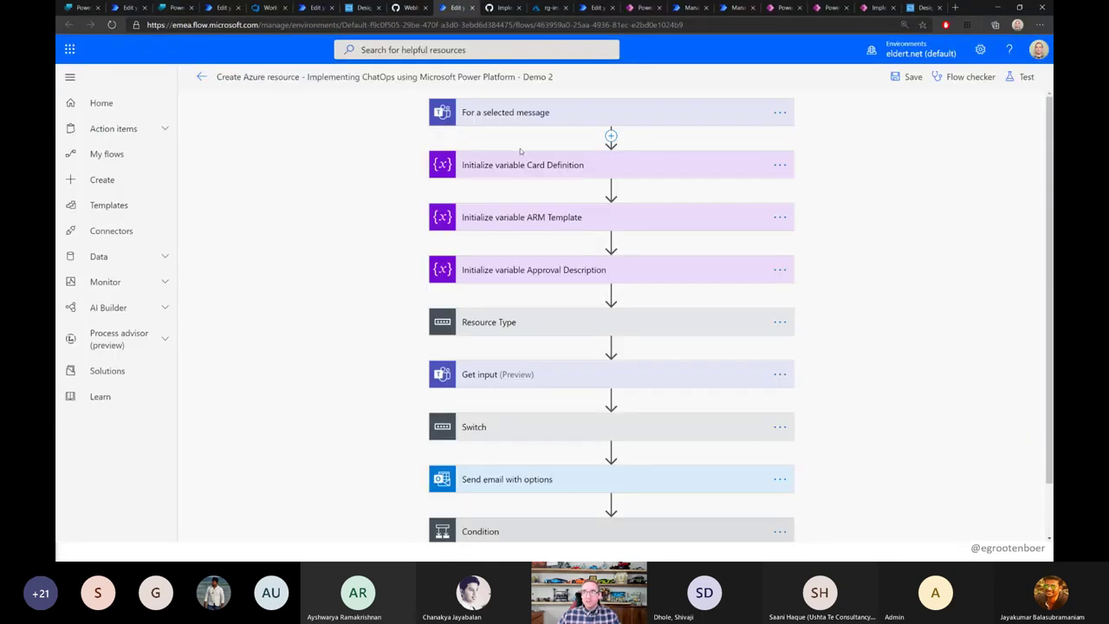
- Switch to the Pull request created on GitHub flow and examine the pull_request property in the HTTP trigger's JSON schema
left_click(309, 11)
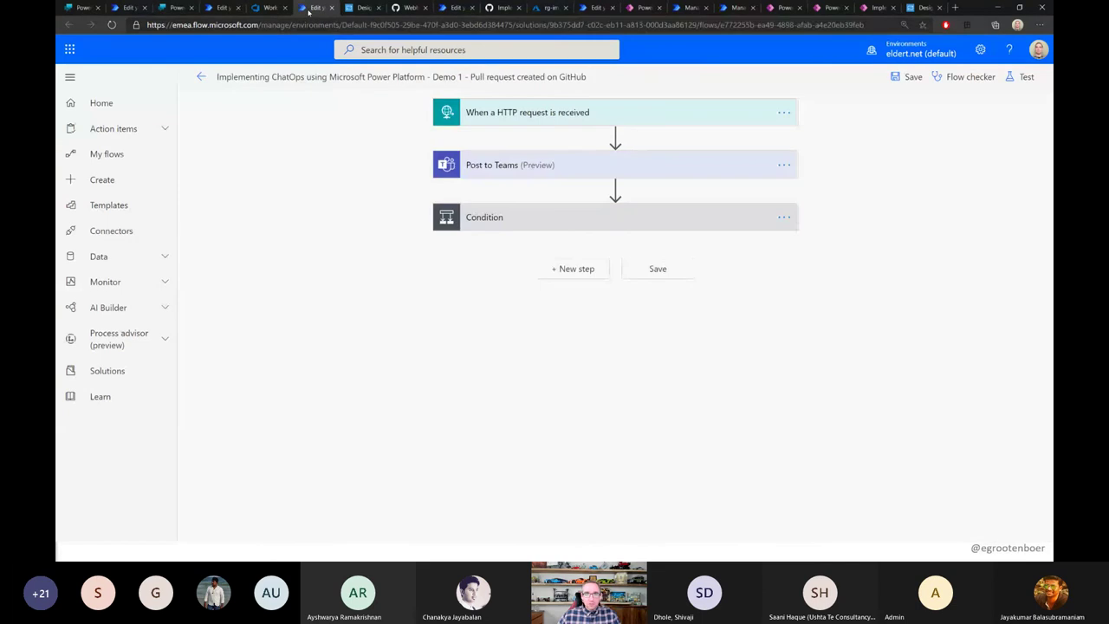
left_click(566, 113)
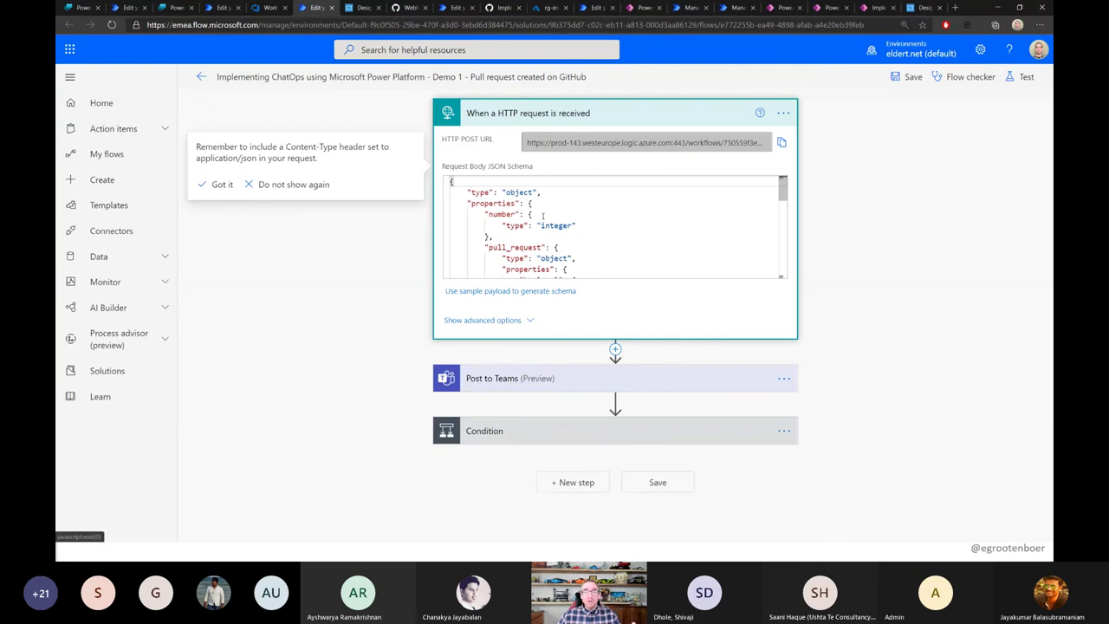
scroll(543, 215, "down", 2)
scroll(507, 181, "up", 3)
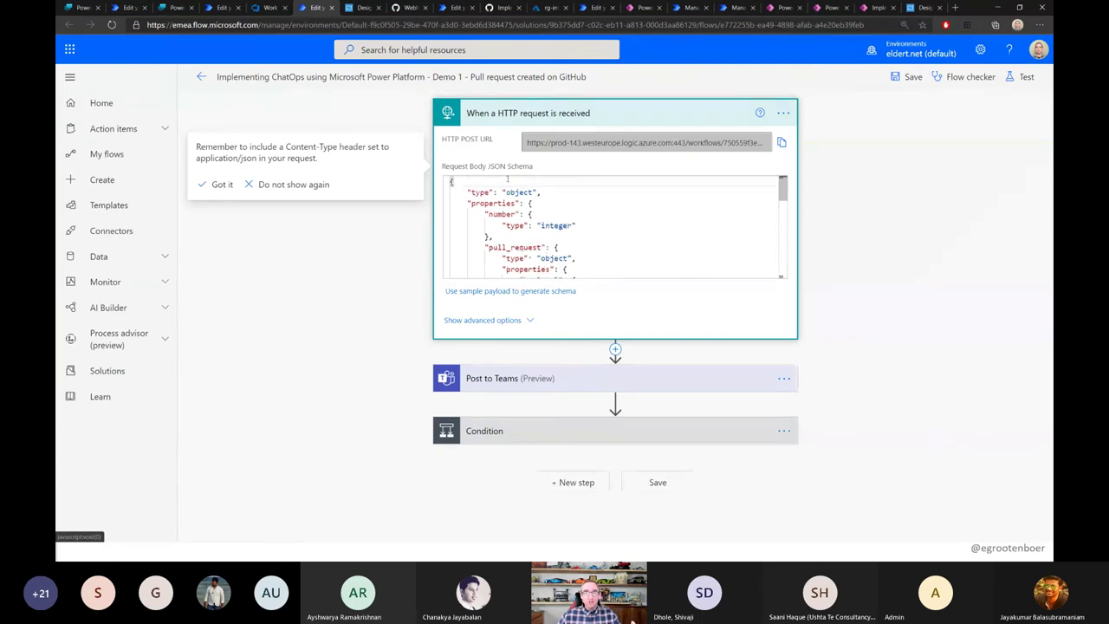
double_click(513, 248)
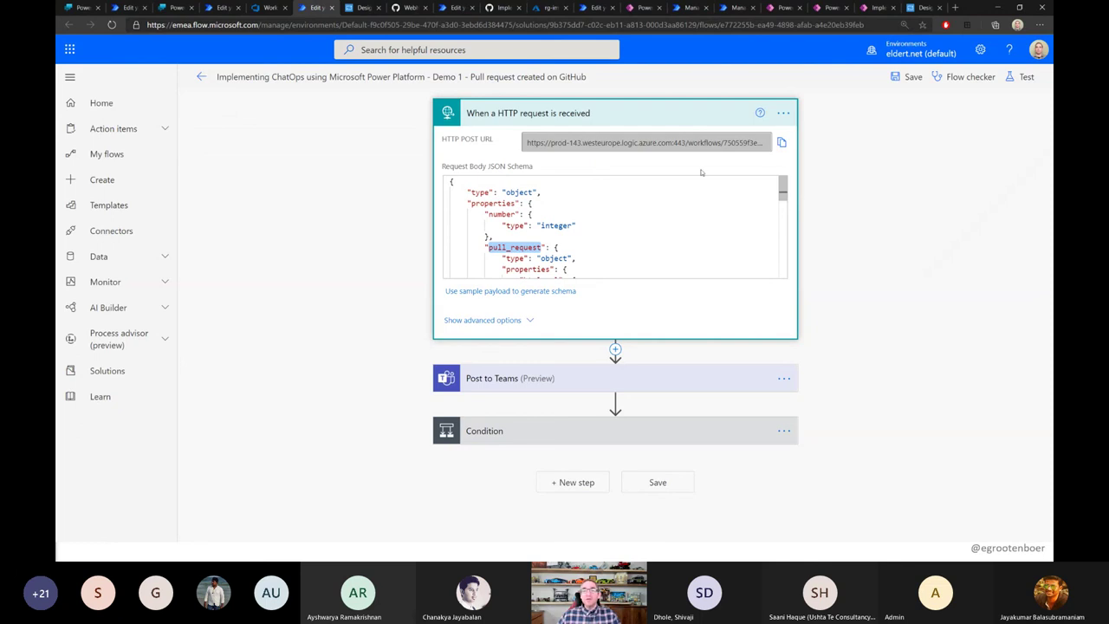
- Expand the Post to Teams action and copy the complete adaptive card JSON from its Message field
left_click(534, 385)
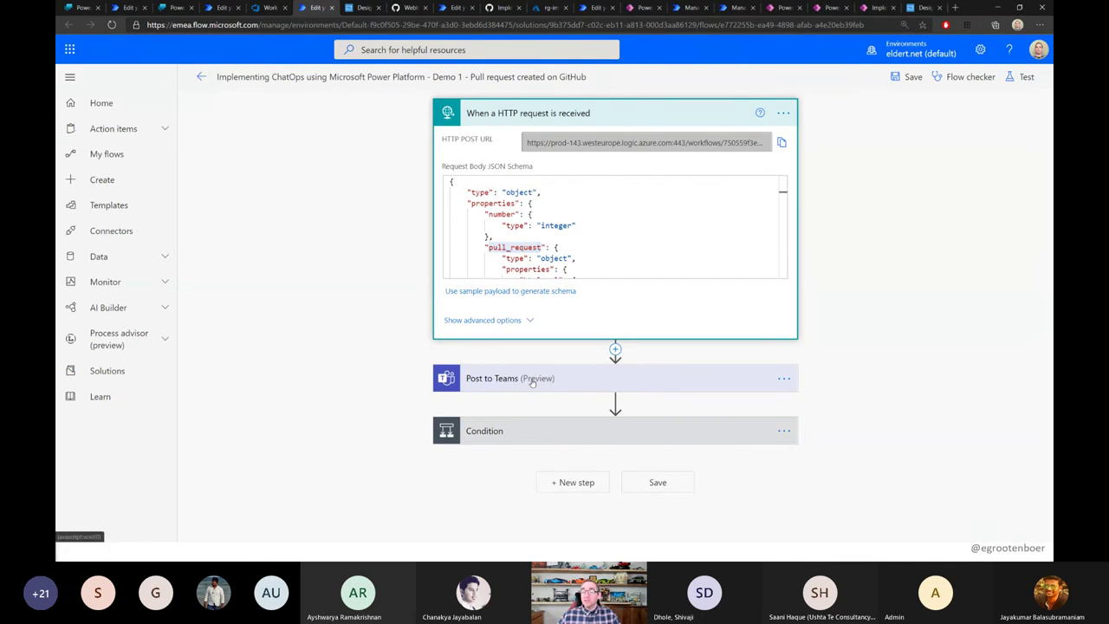
scroll(606, 260, "down", 5)
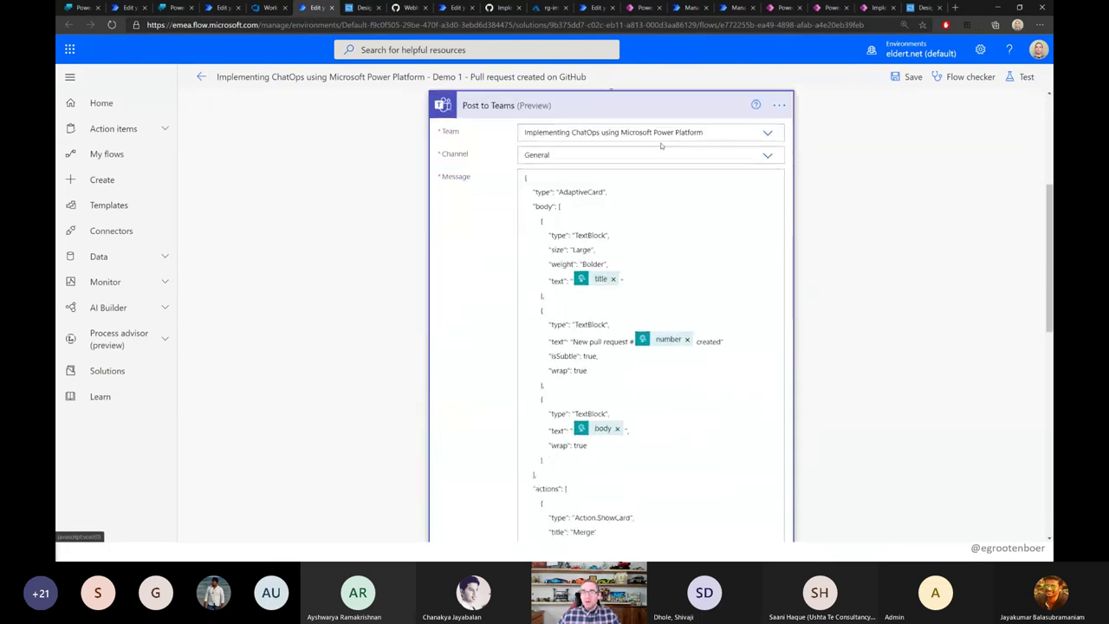
double_click(585, 192)
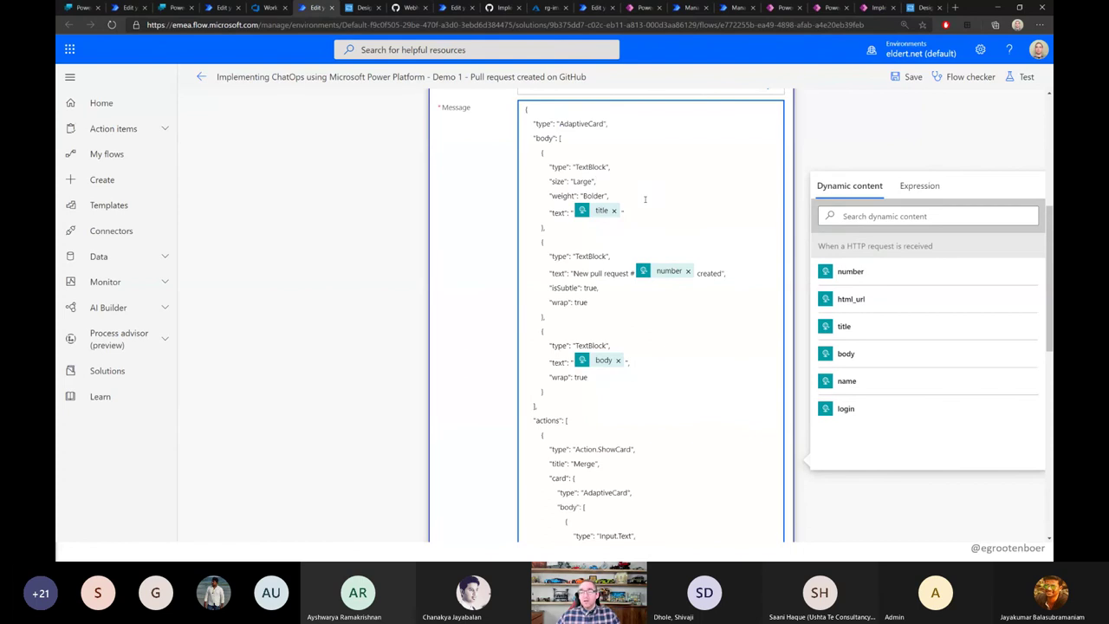
key("ctrl+a")
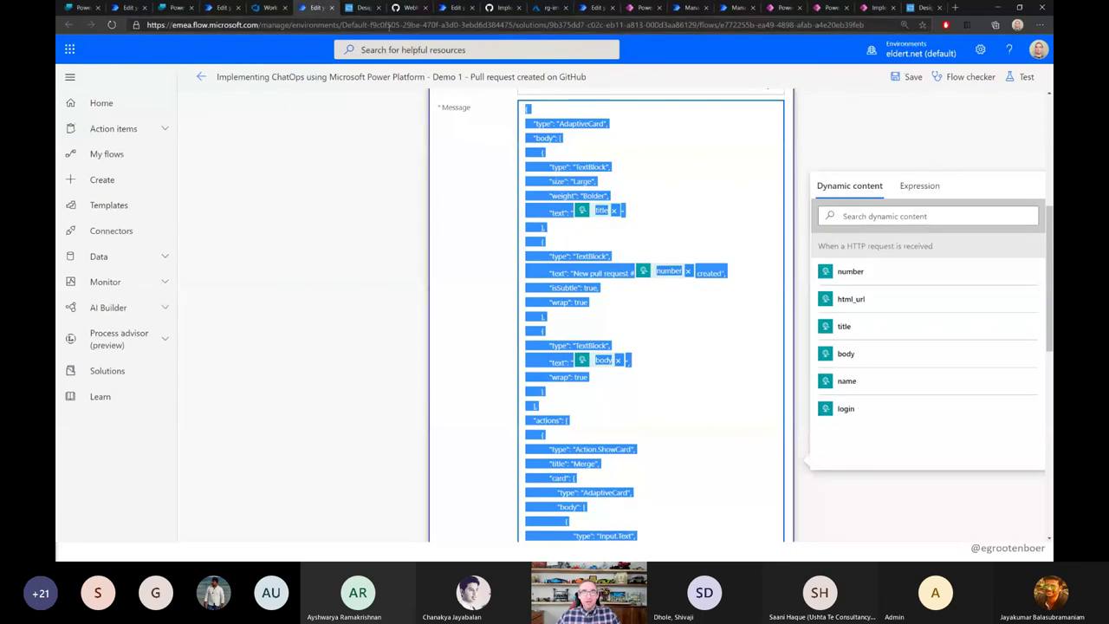
- Replace the card payload in the Adaptive Cards designer with the copied JSON and set the host app to Microsoft Teams - Dark
left_click(364, 7)
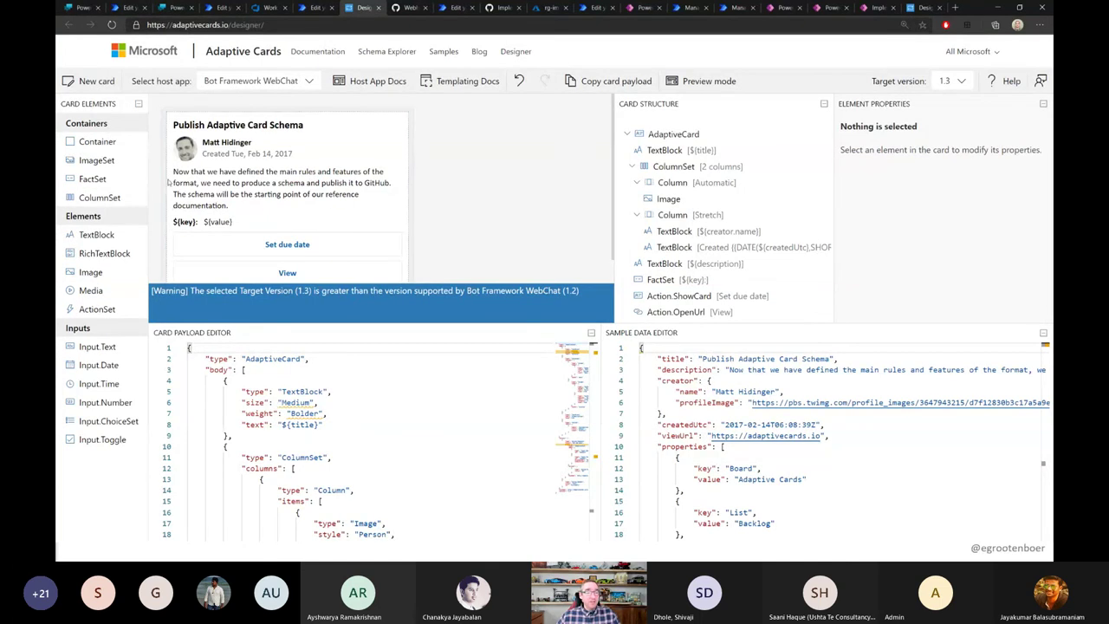
left_click_drag(137, 198, 204, 201)
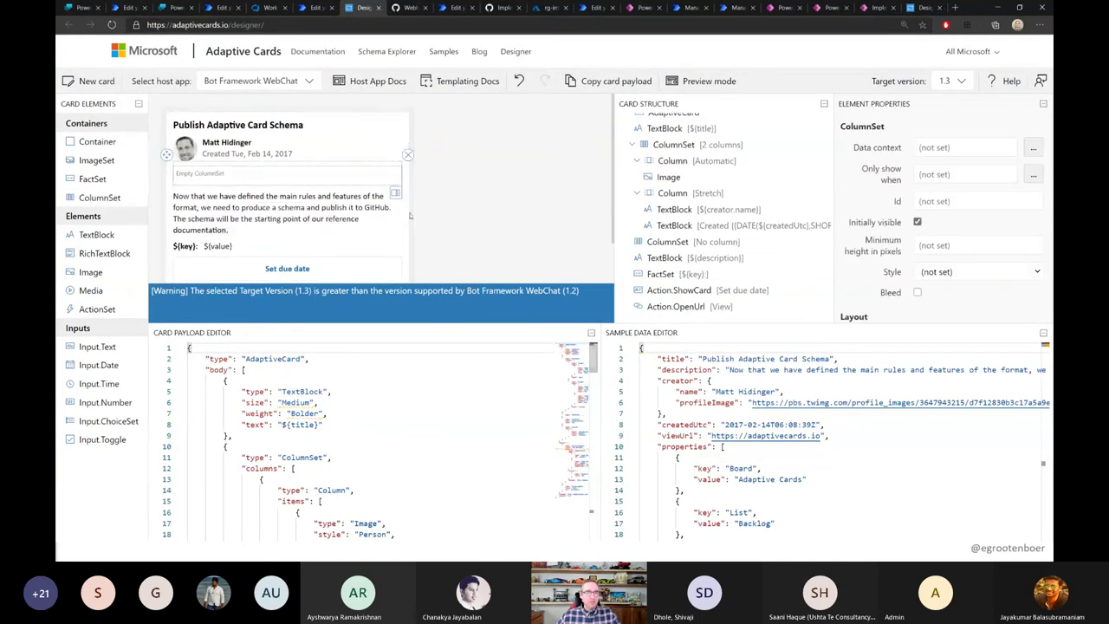
left_click(381, 393)
key("ctrl+a")
key("ctrl+v")
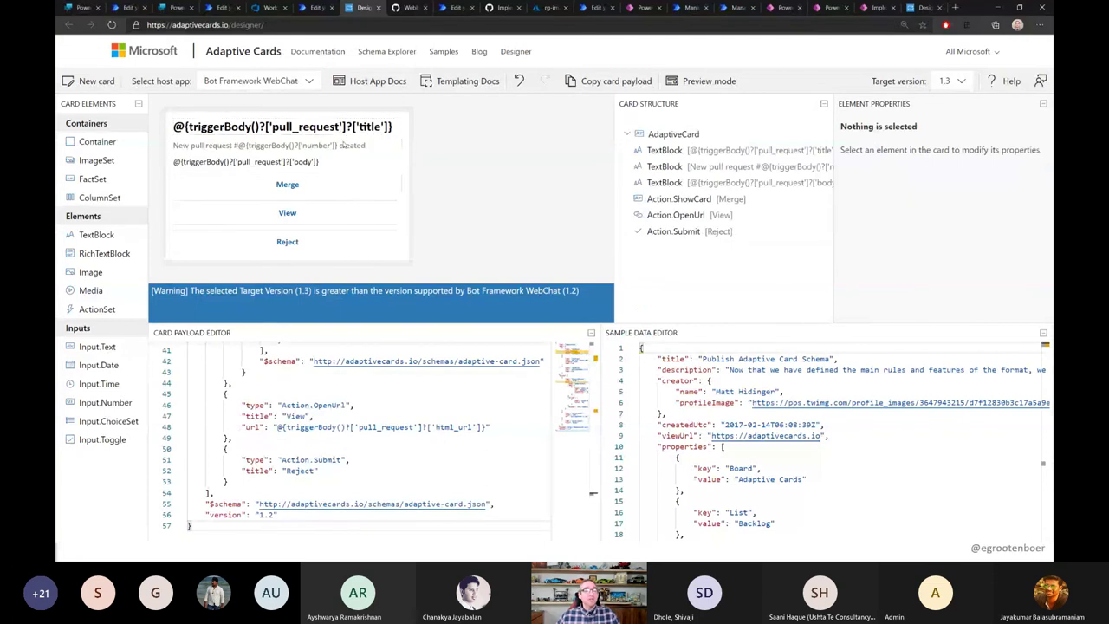
left_click(292, 82)
left_click(251, 136)
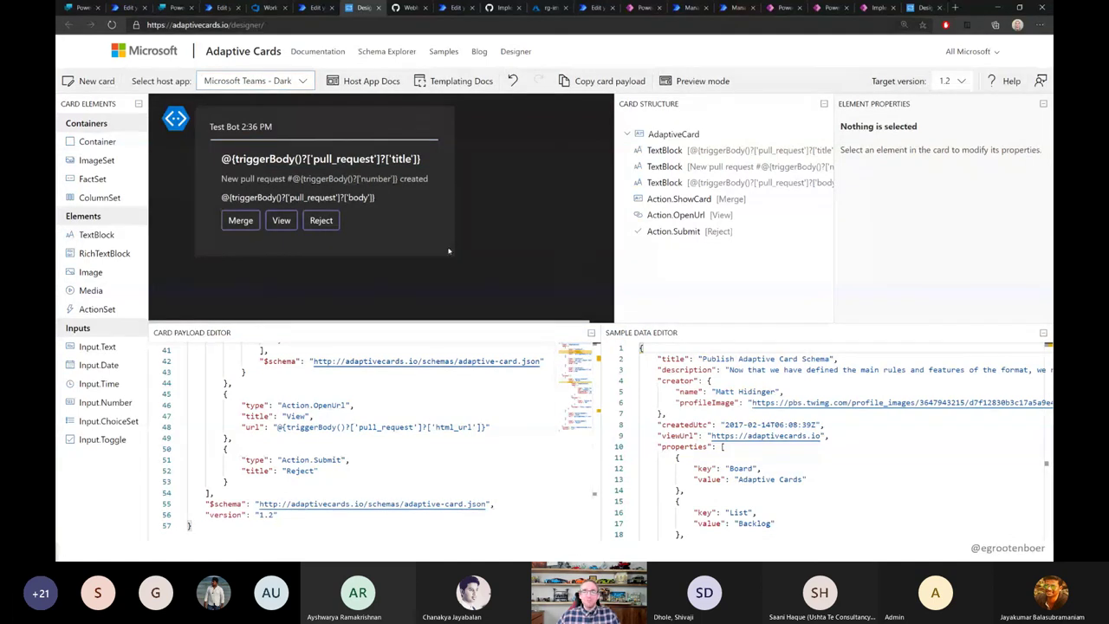
- Examine the text blocks and the Merge, View and Reject action definitions in the card payload, including the Merge comment input
left_click(425, 412)
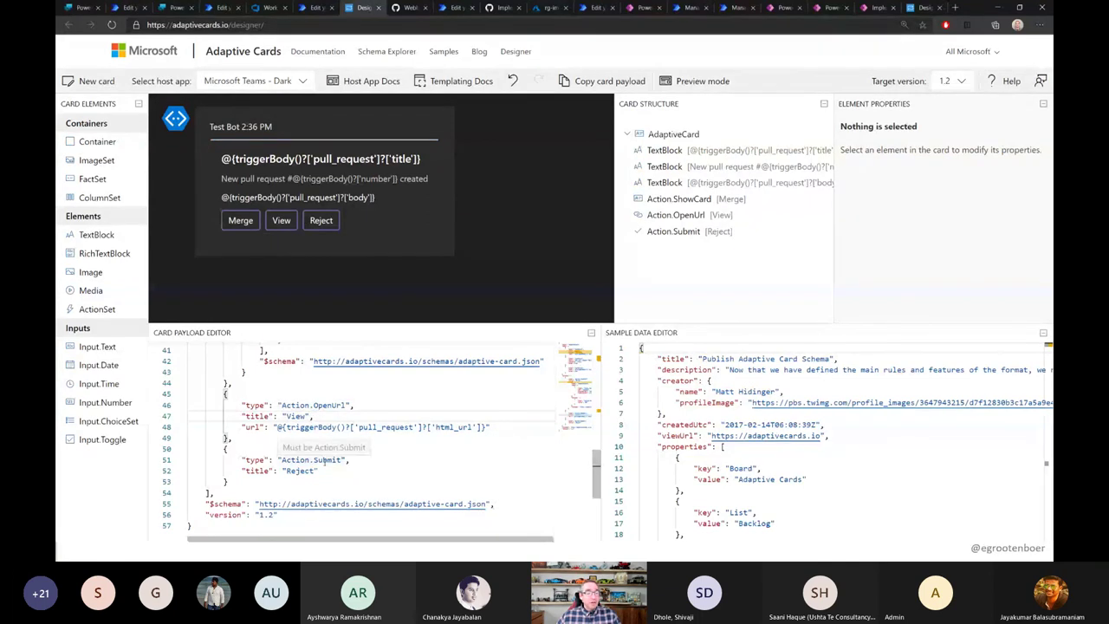
scroll(324, 455, "up", 6)
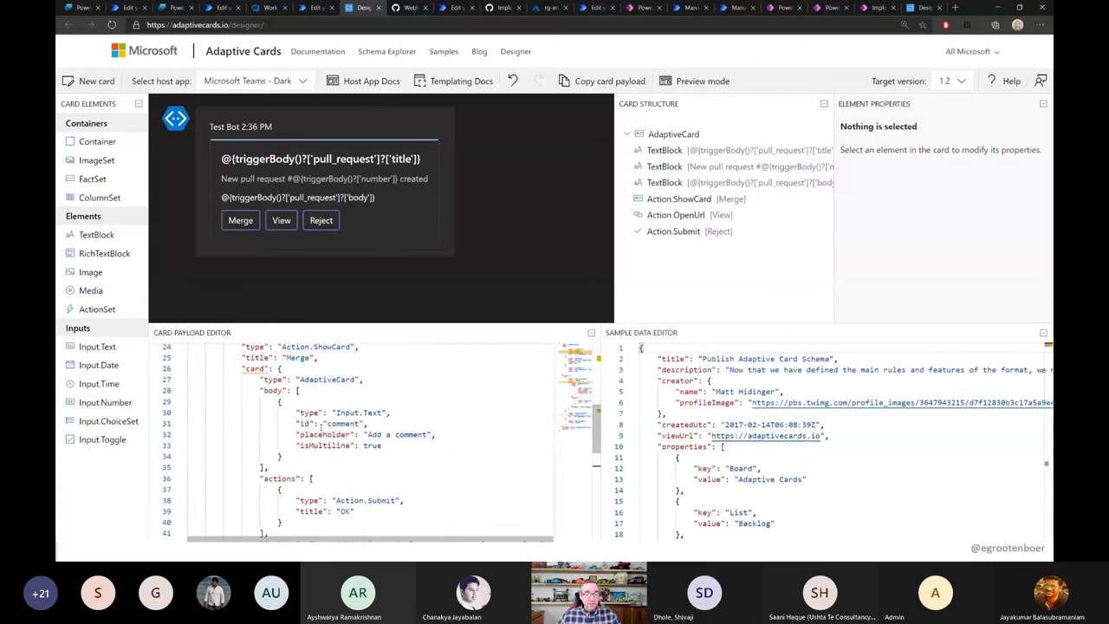
scroll(321, 424, "up", 3)
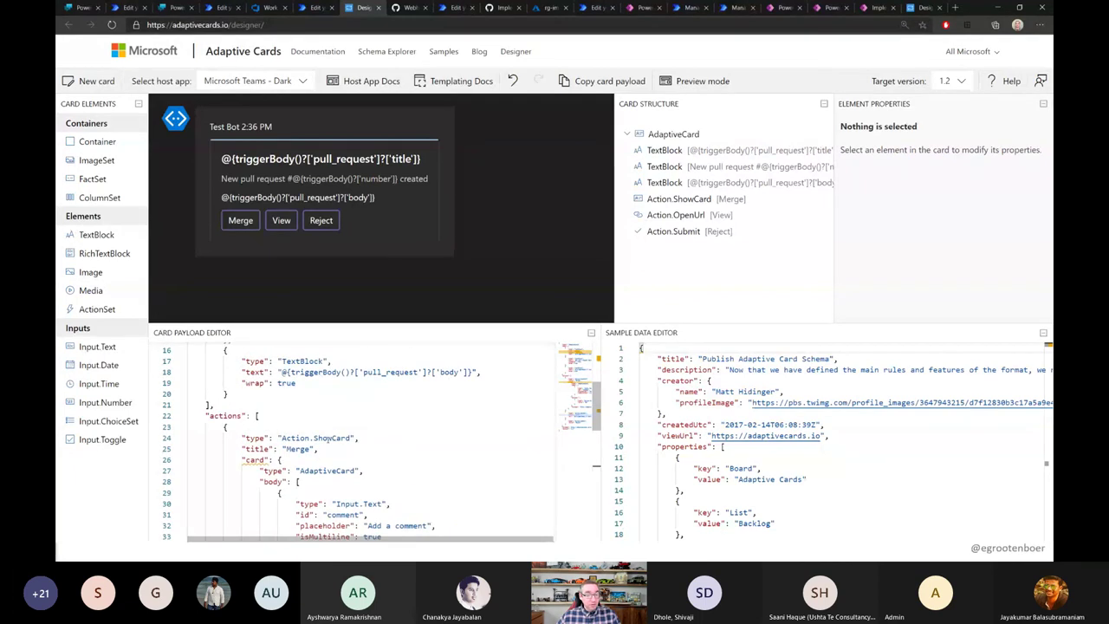
scroll(327, 439, "down", 2)
scroll(374, 448, "up", 5)
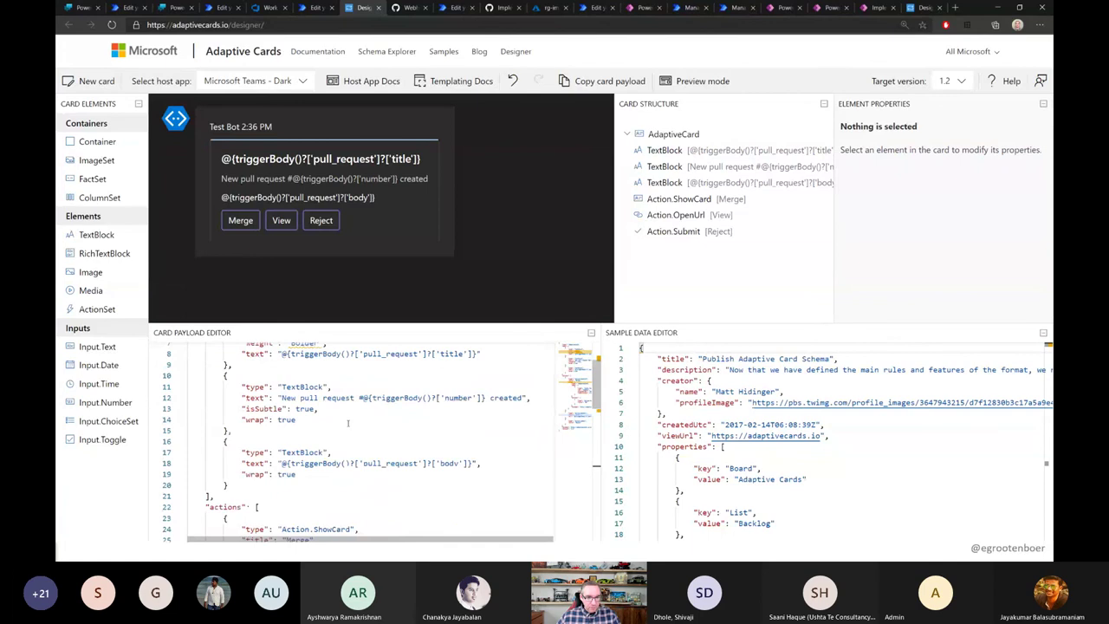
scroll(347, 423, "down", 7)
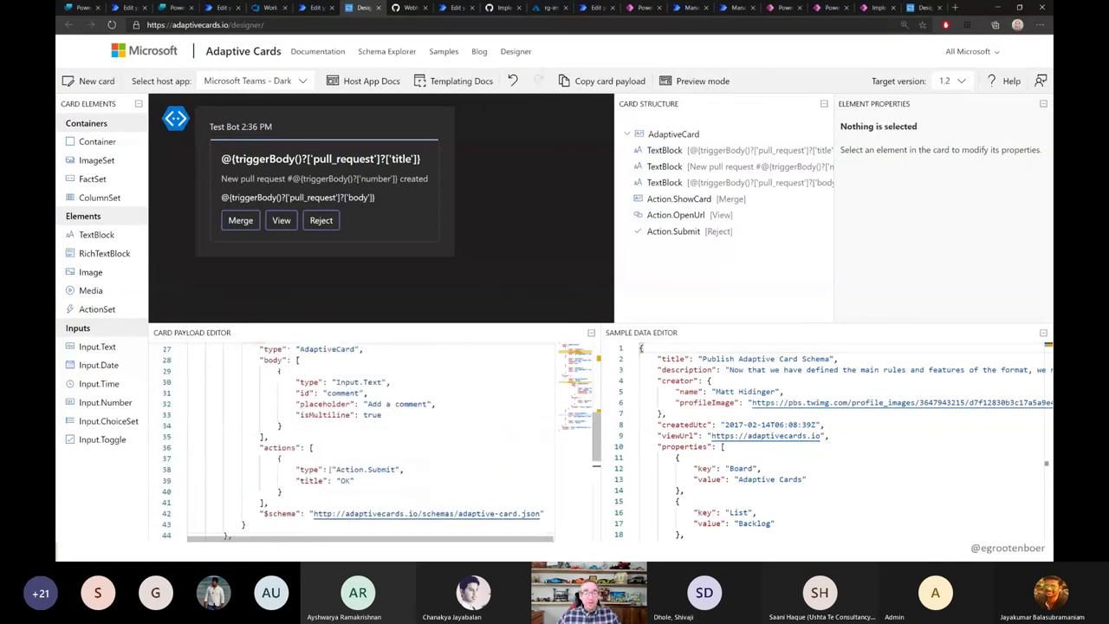
scroll(310, 392, "up", 4)
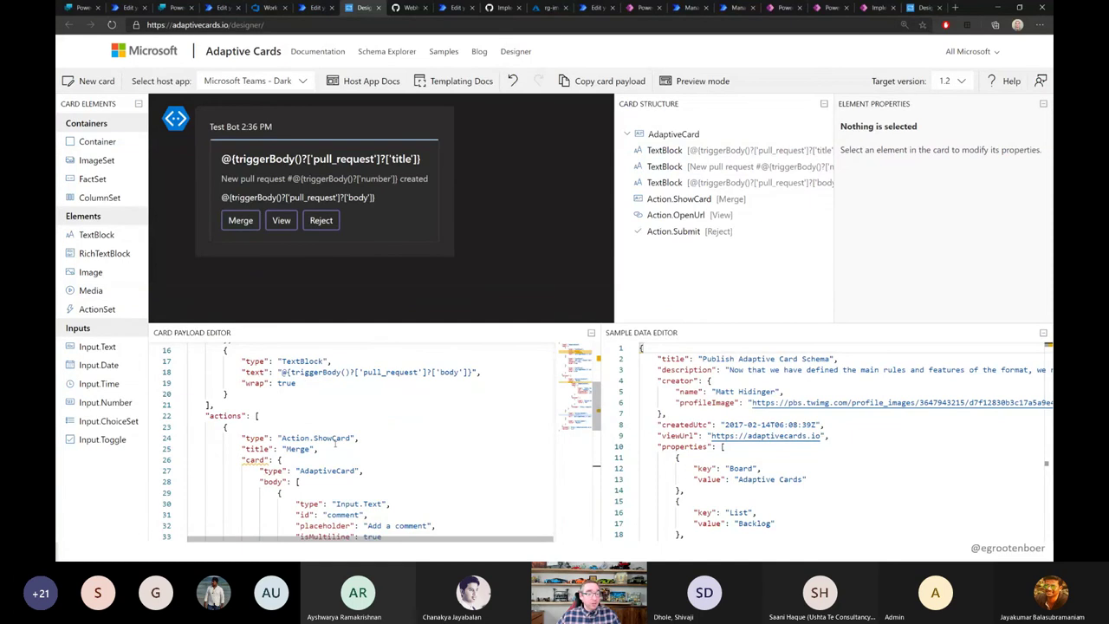
scroll(332, 438, "down", 4)
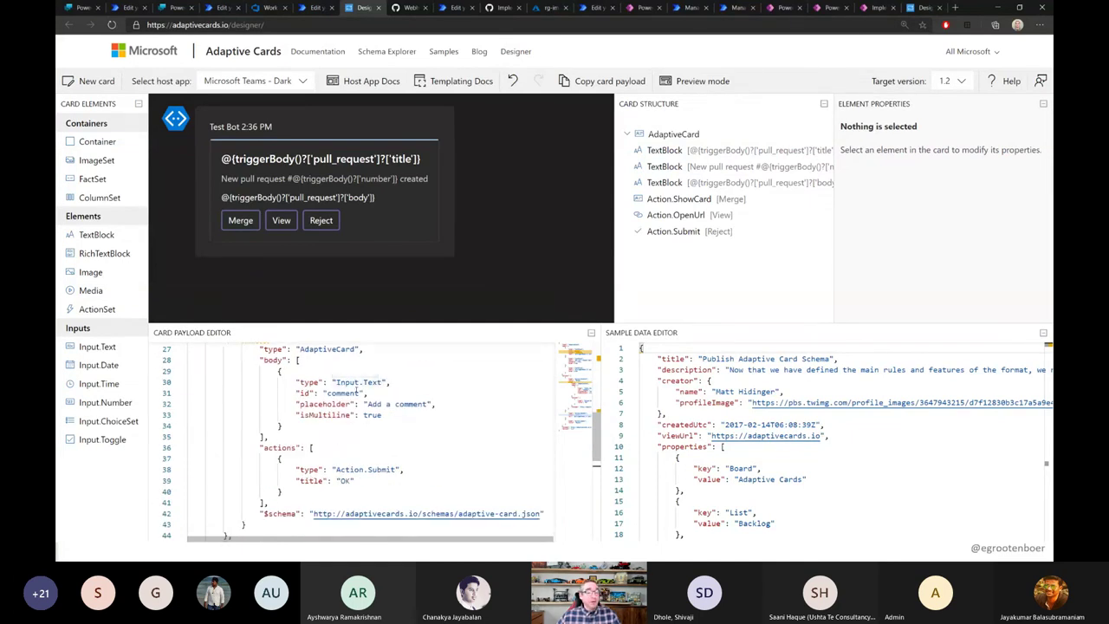
mouse_move(346, 393)
mouse_move(351, 470)
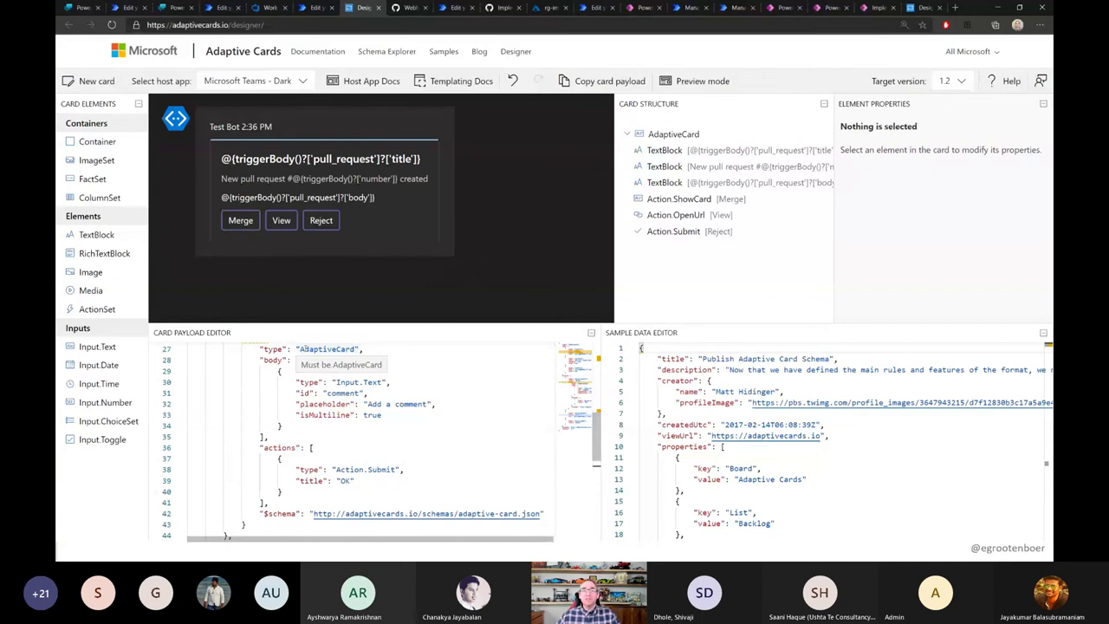
- Return to the pull request flow in Power Automate and examine the Condition's Reject comparison and the actions in both branches
left_click(314, 9)
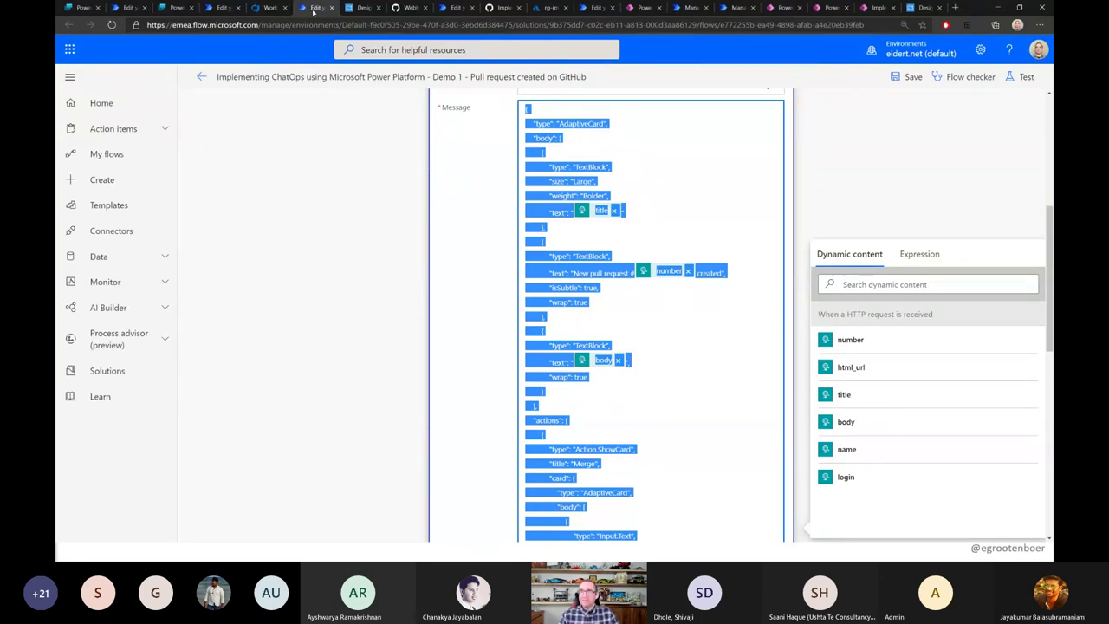
scroll(376, 252, "down", 10)
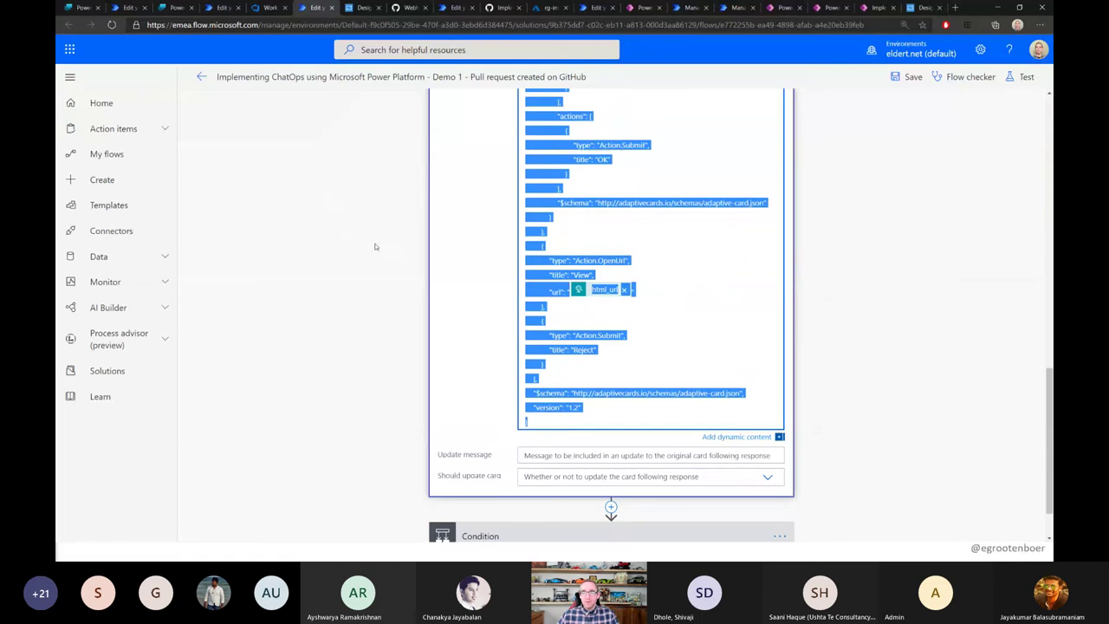
left_click(557, 472)
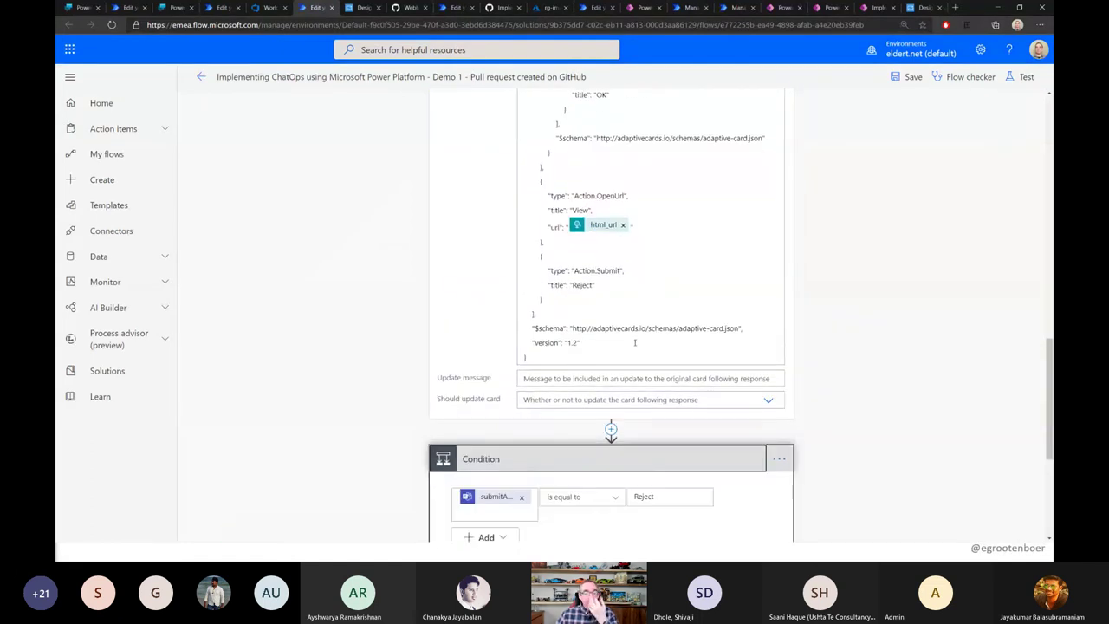
scroll(600, 291, "down", 2)
scroll(600, 290, "down", 1)
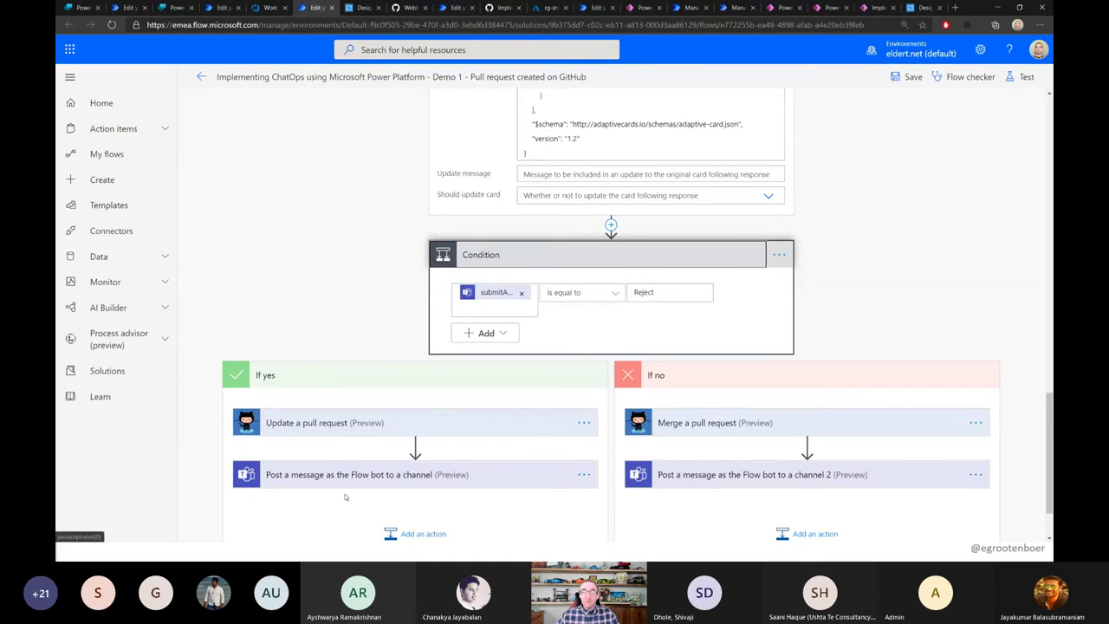
- Inspect the Merge a pull request and Teams channel message settings in the If no branch, and switch back to the presentation
left_click(732, 422)
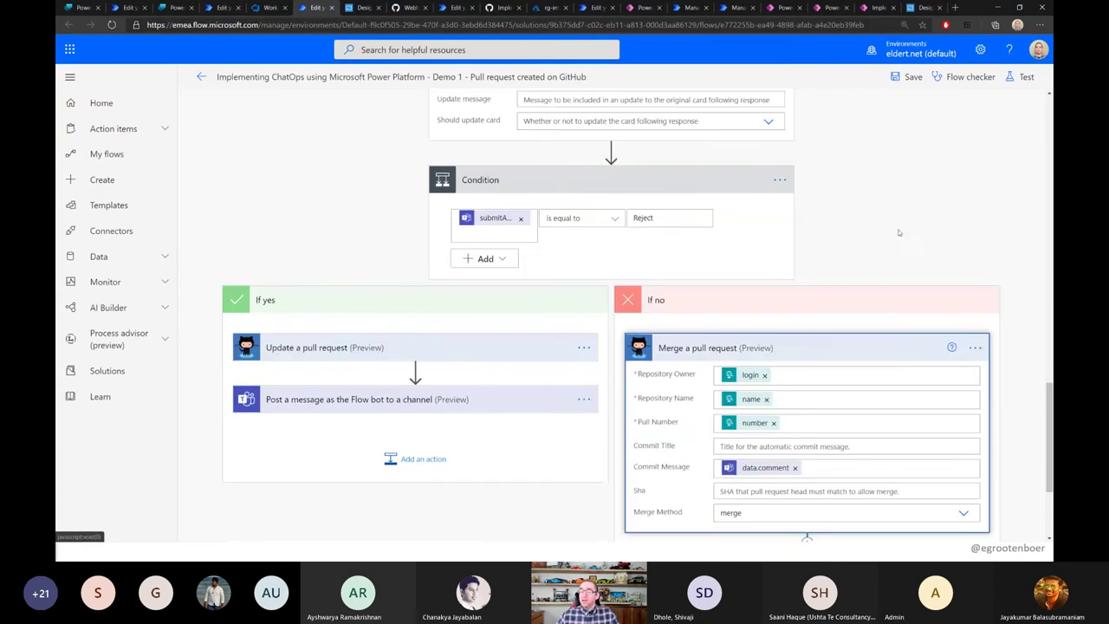
scroll(830, 314, "down", 3)
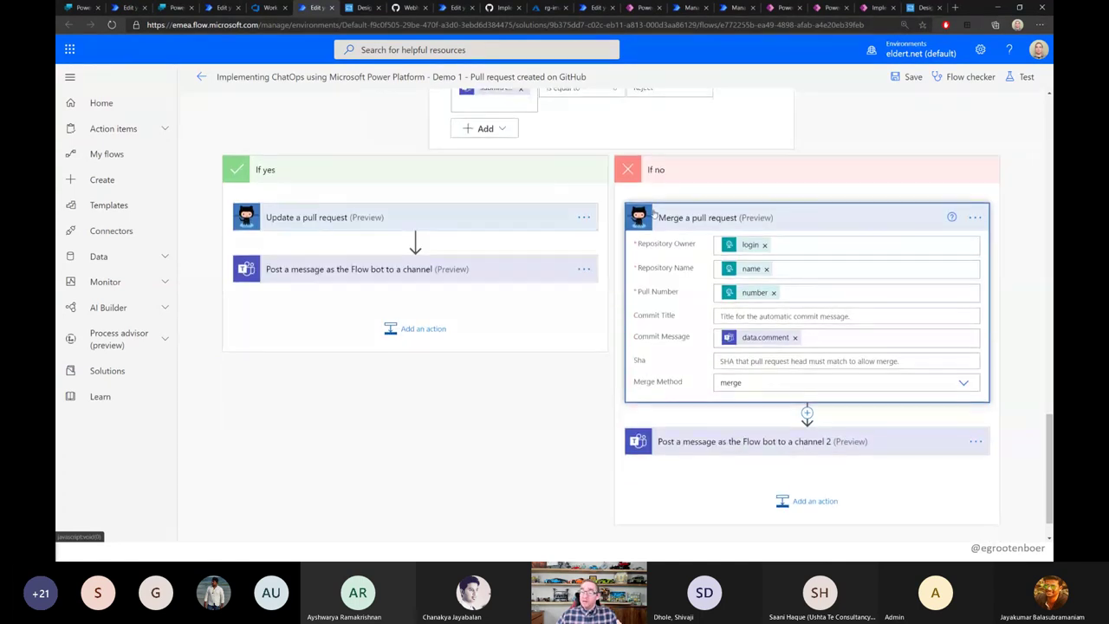
left_click(767, 441)
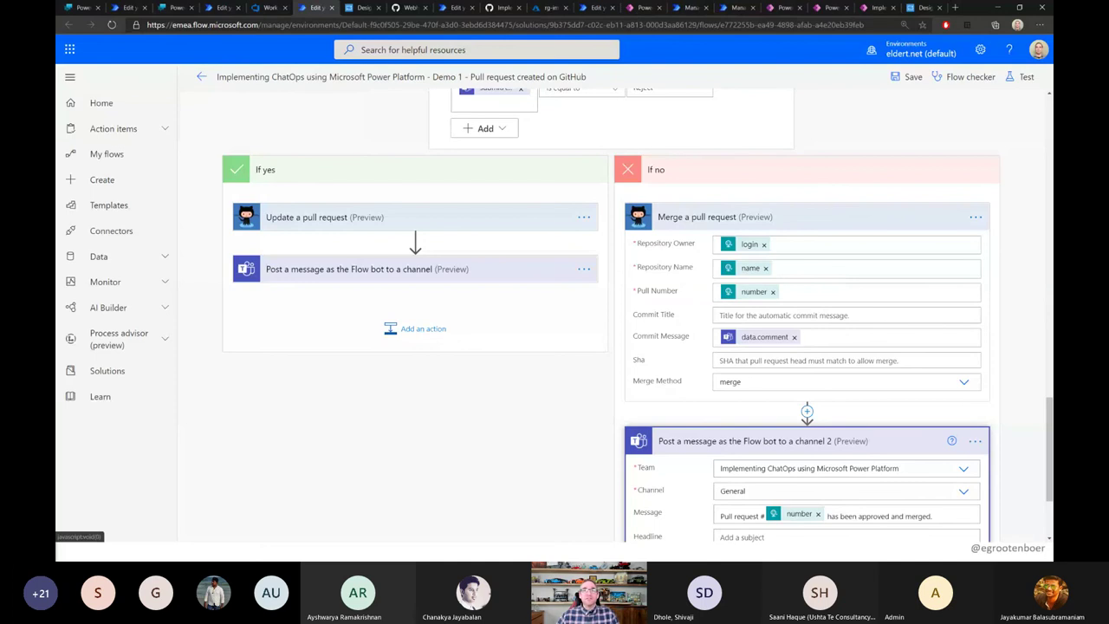
key("alt+Tab")
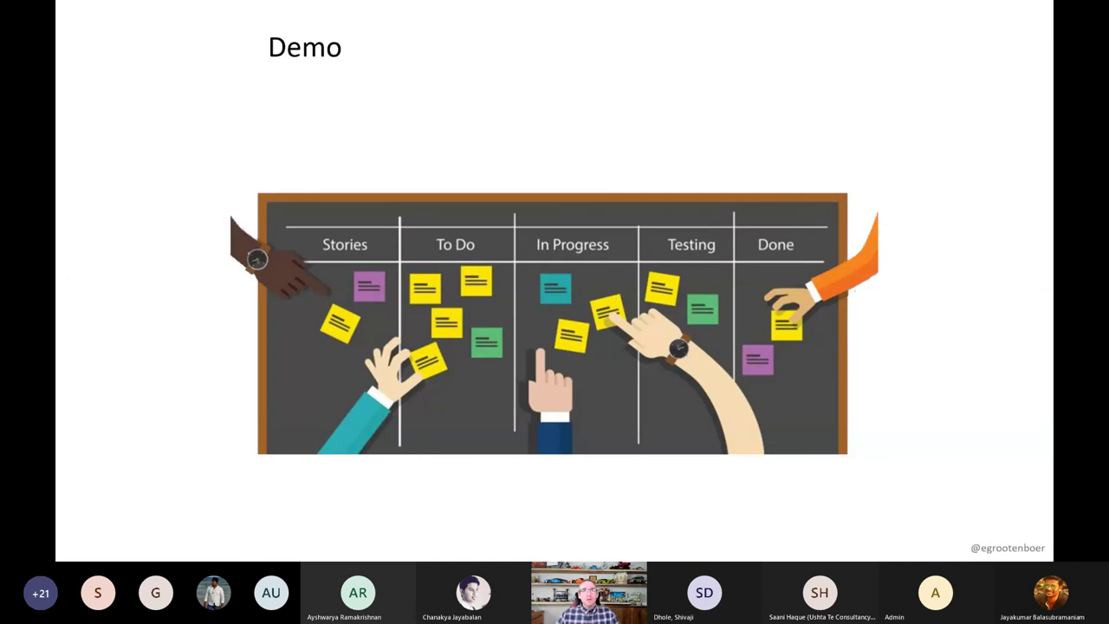